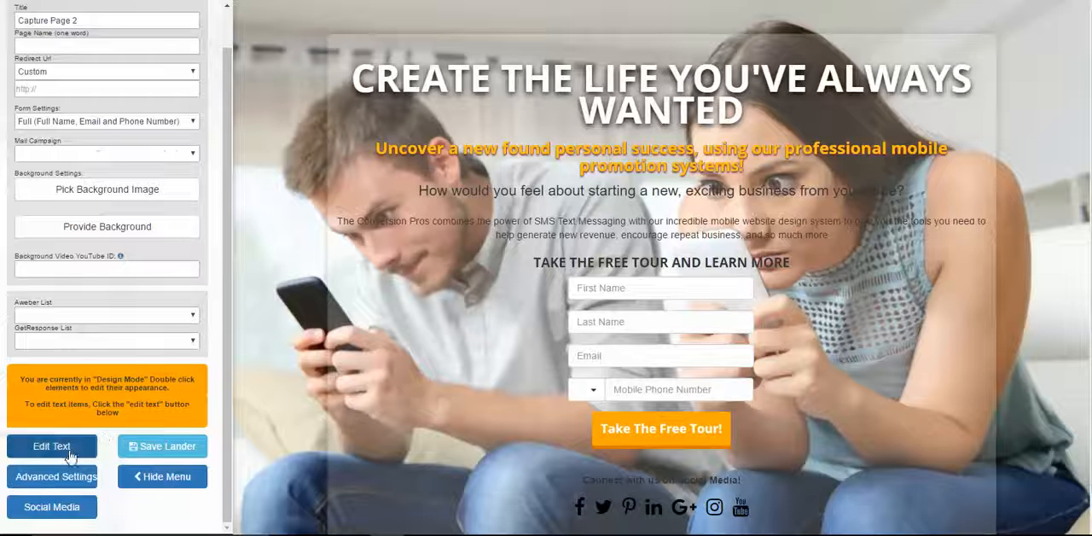
Switch the page to text edit mode and delete the main headline's existing text
{"action": "left_click", "coordinate": [84, 450]}
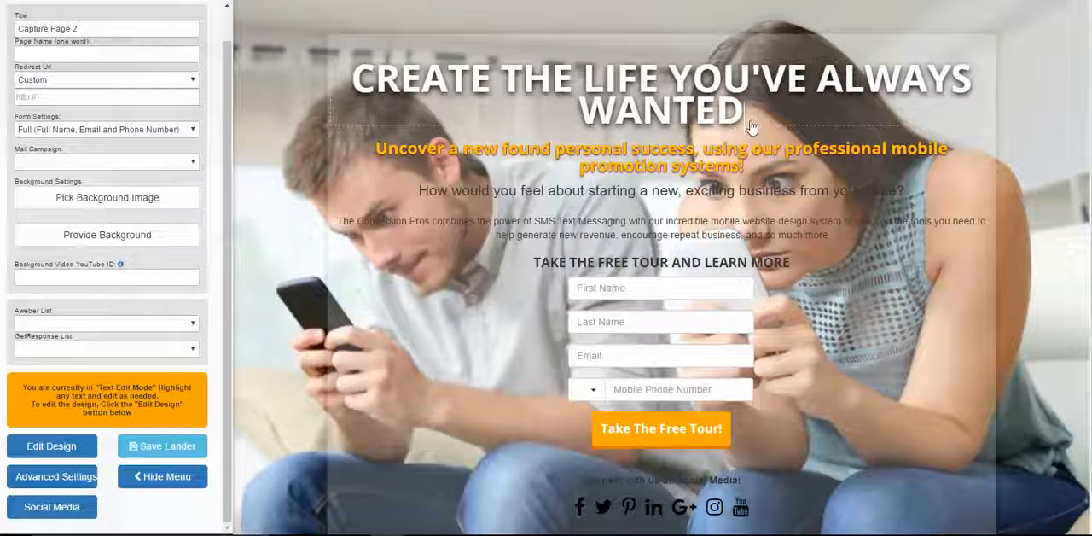
{"action": "key", "text": "BackSpace"}
{"action": "key", "text": "BackSpace"}
{"action": "key", "text": "BackSpace"}
{"action": "key", "text": "BackSpace"}
{"action": "key", "text": "BackSpace"}
{"action": "key", "text": "BackSpace"}
{"action": "key", "text": "BackSpace"}
{"action": "key", "text": "BackSpace"}
{"action": "key", "text": "BackSpace"}
{"action": "key", "text": "BackSpace"}
{"action": "key", "text": "BackSpace"}
{"action": "key", "text": "BackSpace"}
{"action": "key", "text": "BackSpace"}
{"action": "key", "text": "BackSpace"}
{"action": "key", "text": "BackSpace"}
{"action": "key", "text": "BackSpace"}
{"action": "key", "text": "BackSpace"}
{"action": "key", "text": "BackSpace"}
{"action": "key", "text": "BackSpace"}
{"action": "key", "text": "BackSpace"}
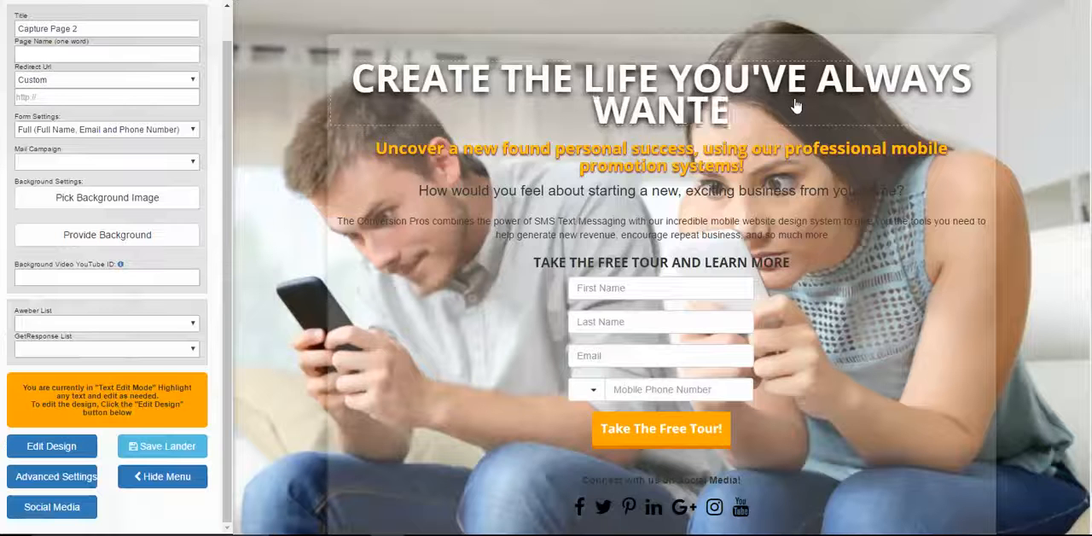
{"action": "key", "text": "BackSpace"}
{"action": "key", "text": "BackSpace"}
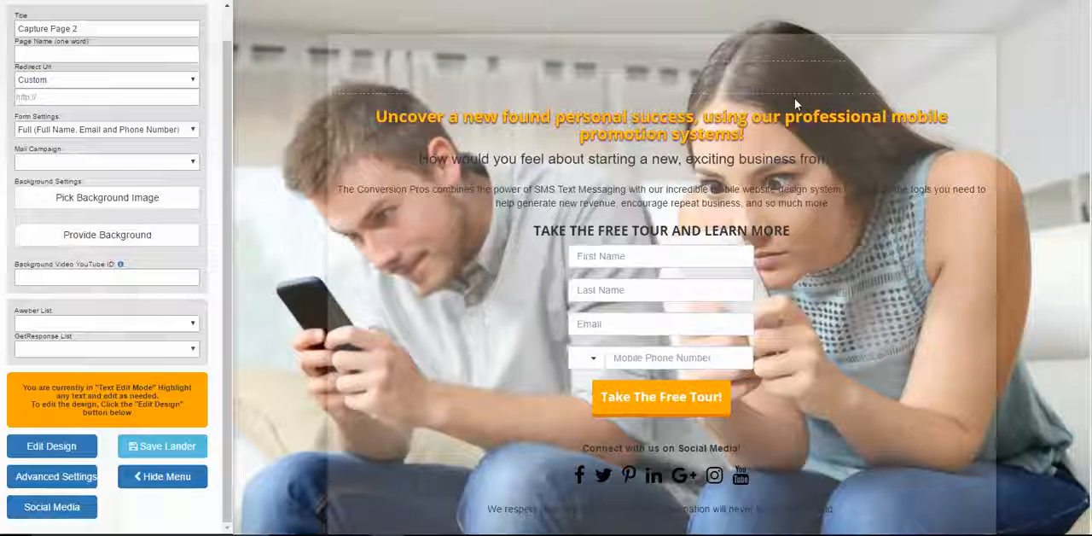
Enter "GET PAID TO GIVE AWAY A FREE PHONE APP" as the main headline
{"action": "type", "text": "G"}
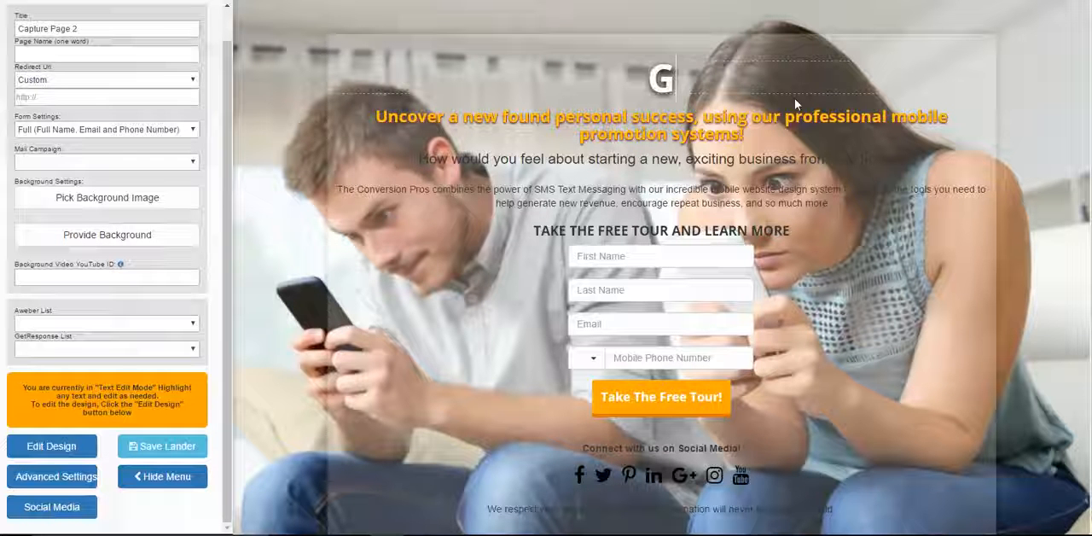
{"action": "type", "text": "ET P[AID"}
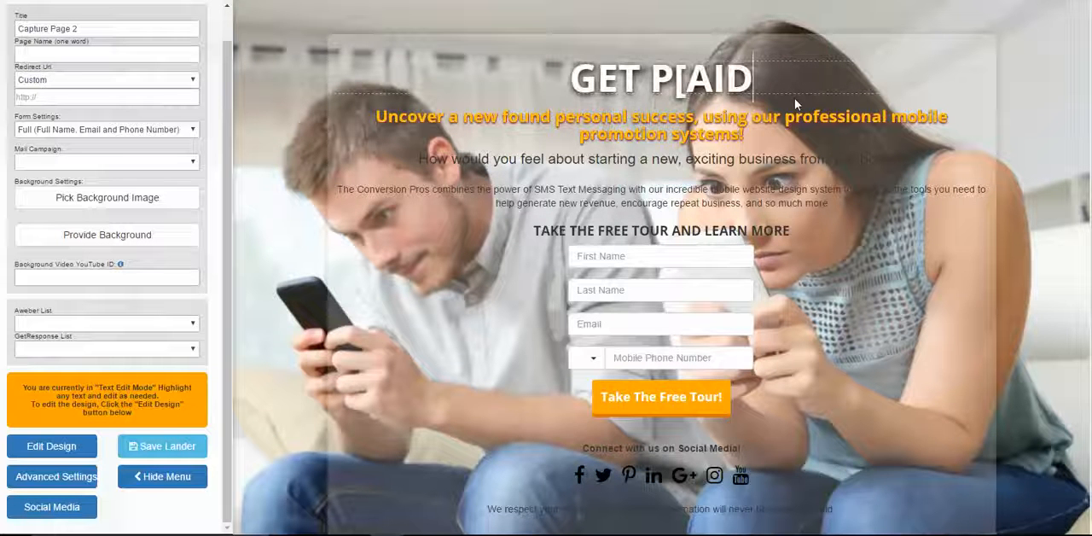
{"action": "key", "text": "BackSpace"}
{"action": "key", "text": "BackSpace"}
{"action": "key", "text": "BackSpace"}
{"action": "key", "text": "BackSpace"}
{"action": "type", "text": "A"}
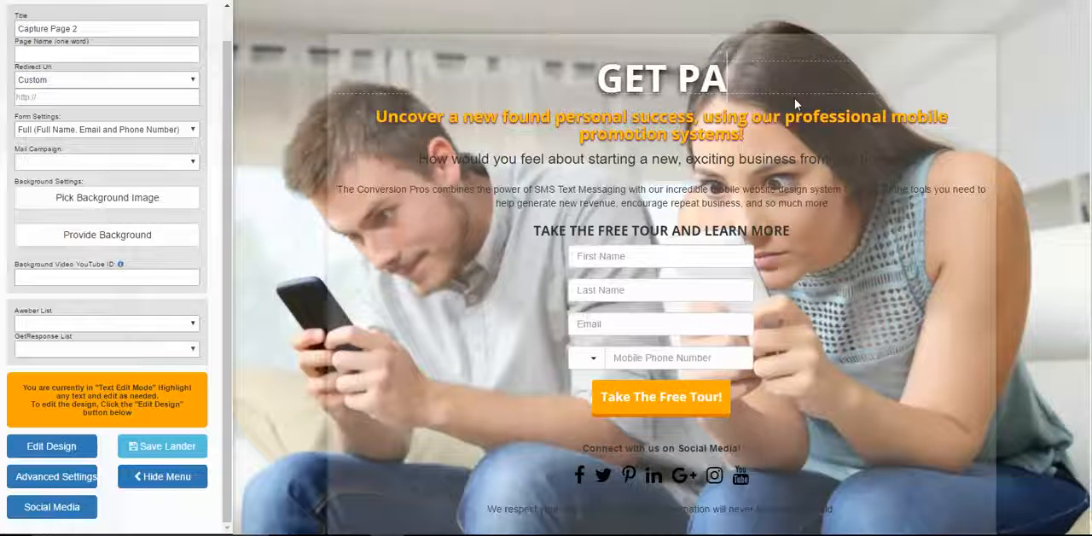
{"action": "type", "text": "ID TO GUI"}
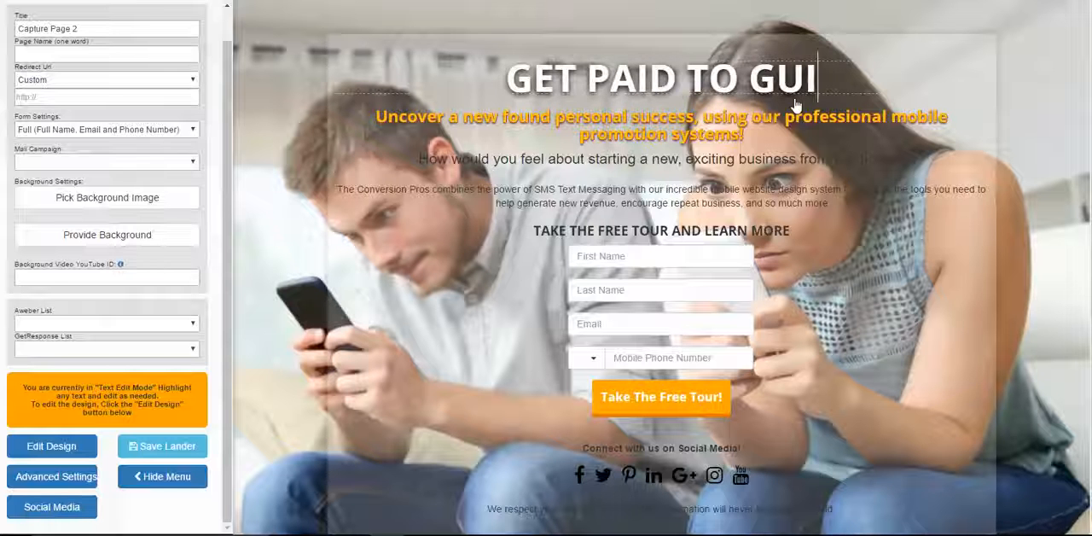
{"action": "key", "text": "BackSpace"}
{"action": "key", "text": "BackSpace"}
{"action": "type", "text": "IVE"}
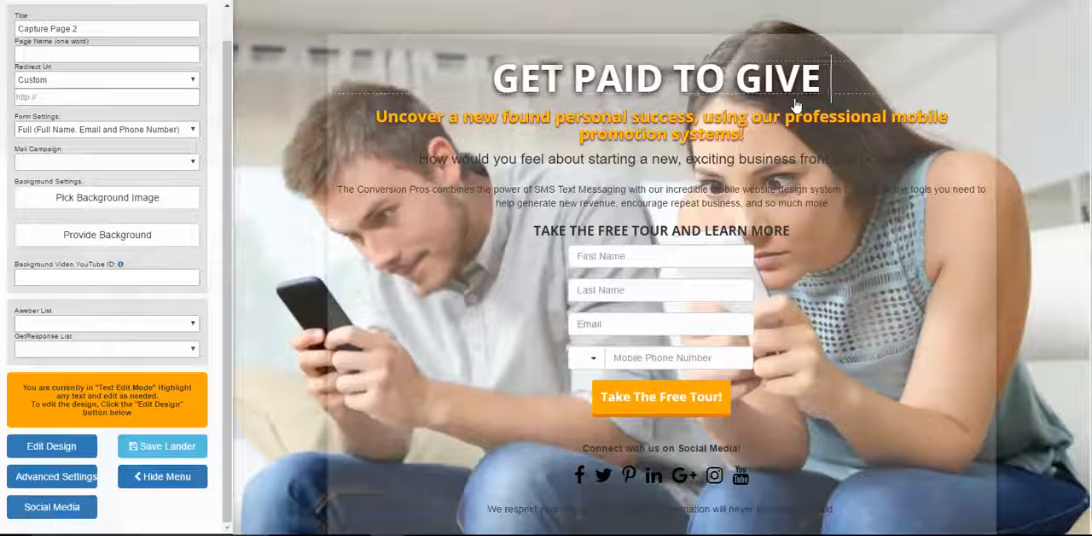
{"action": "type", "text": " AWAY A FRER"}
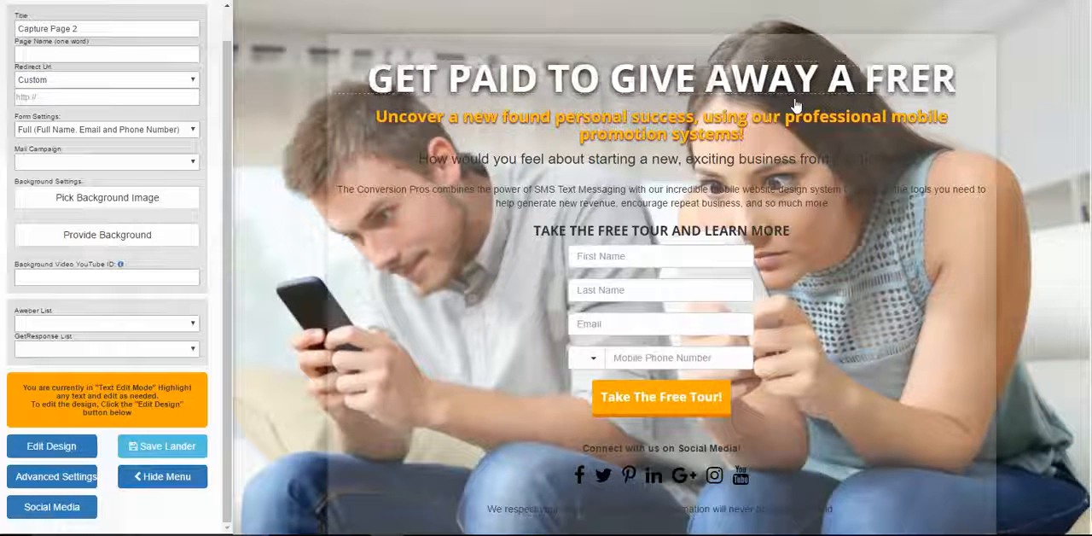
{"action": "key", "text": "BackSpace"}
{"action": "key", "text": "BackSpace"}
{"action": "type", "text": "EE PH"}
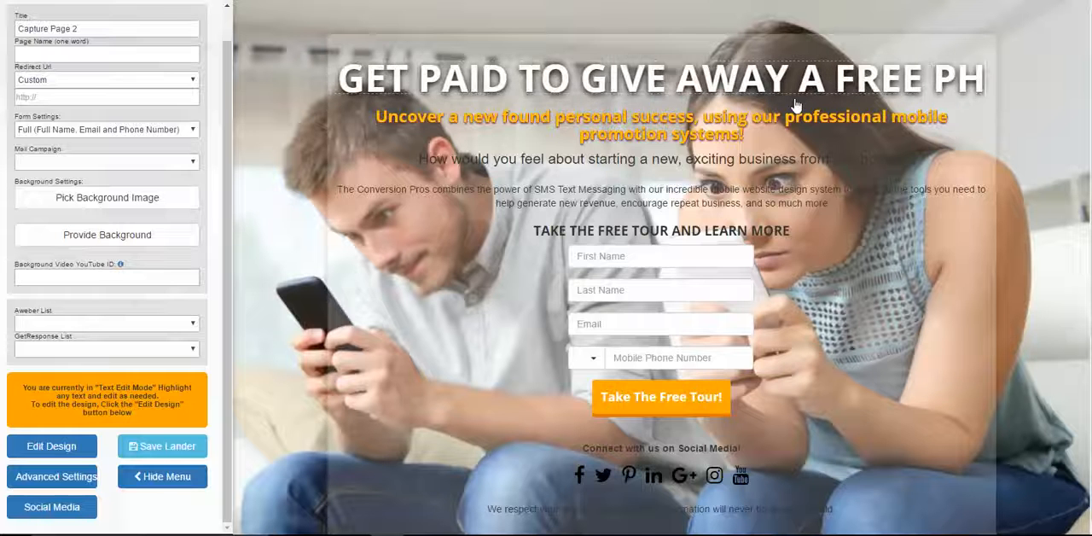
{"action": "type", "text": "ONE APP"}
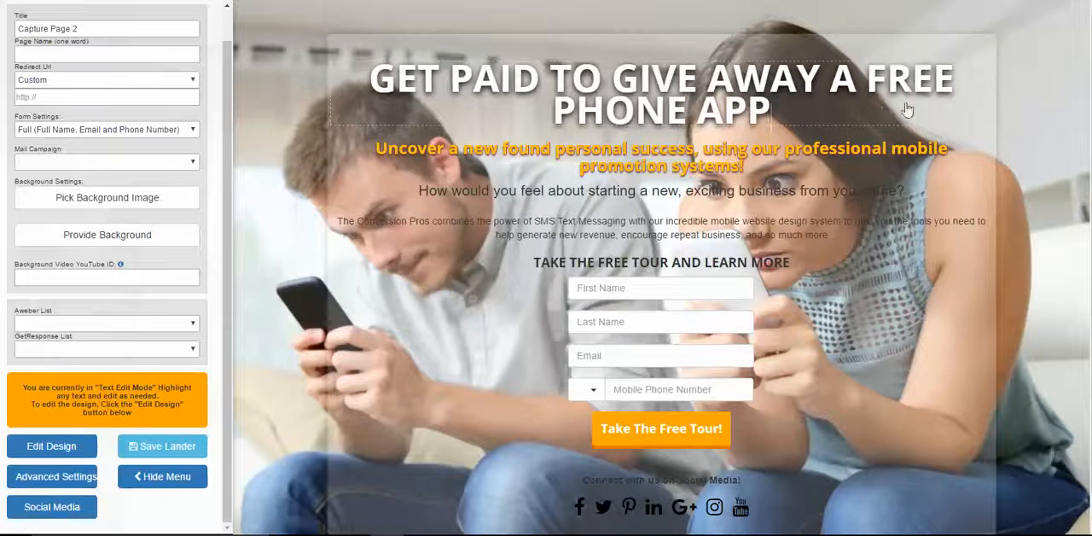
{"action": "scroll", "coordinate": [904, 111], "scroll_direction": "down", "scroll_amount": 1}
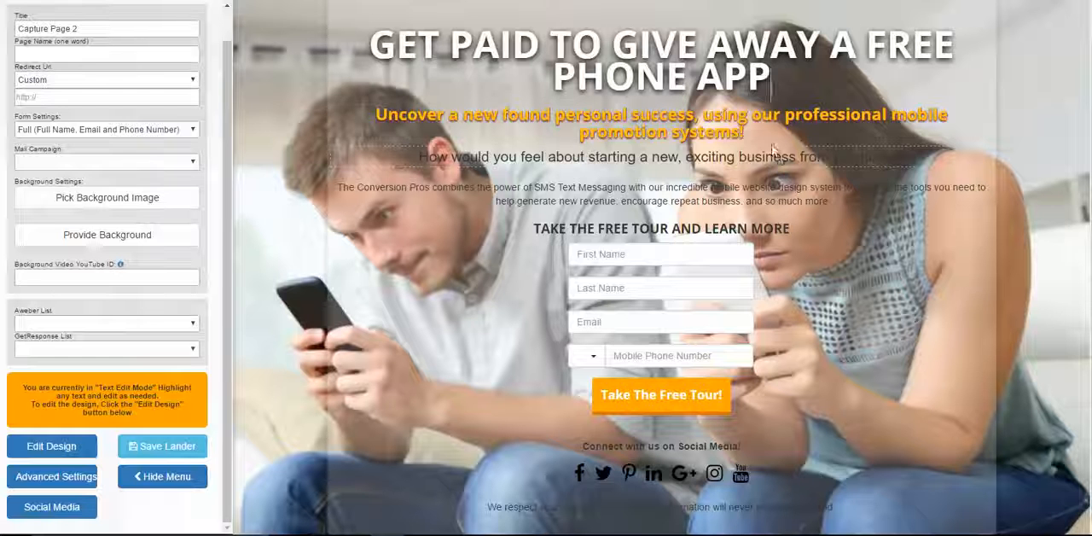
{"action": "scroll", "coordinate": [528, 288], "scroll_direction": "up", "scroll_amount": 1}
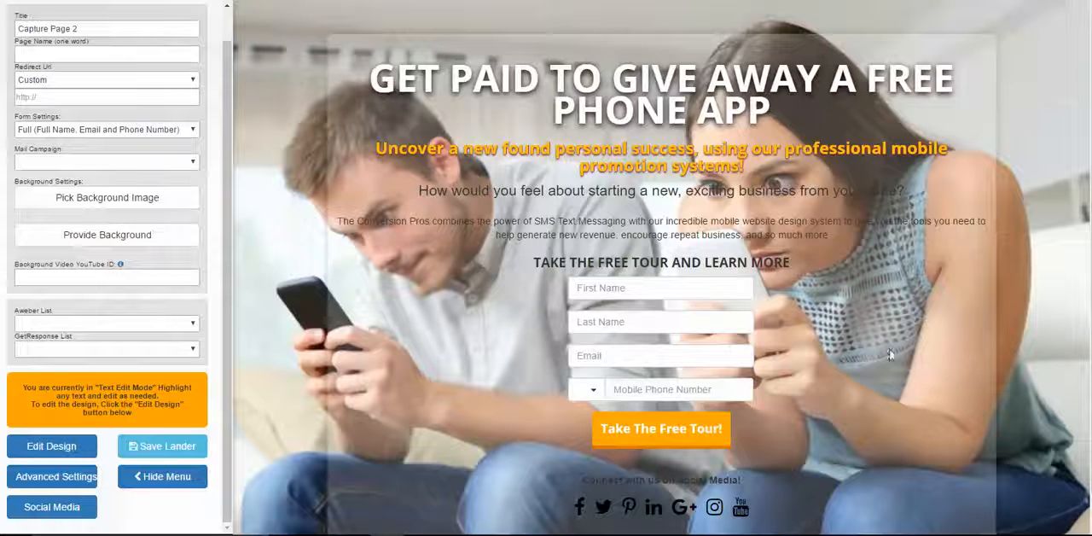
{"action": "scroll", "coordinate": [917, 265], "scroll_direction": "down", "scroll_amount": 1}
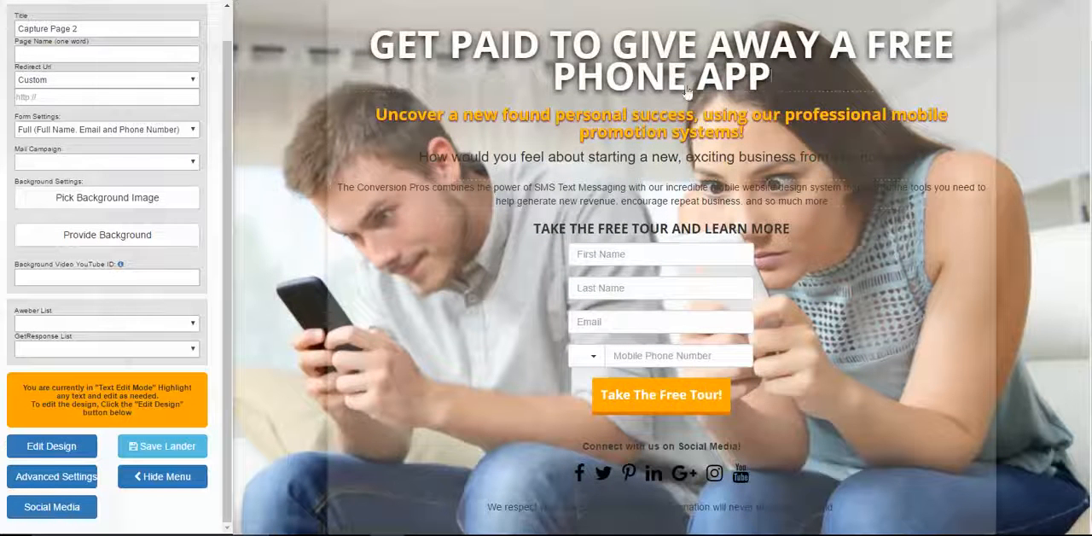
{"action": "scroll", "coordinate": [687, 90], "scroll_direction": "up", "scroll_amount": 1}
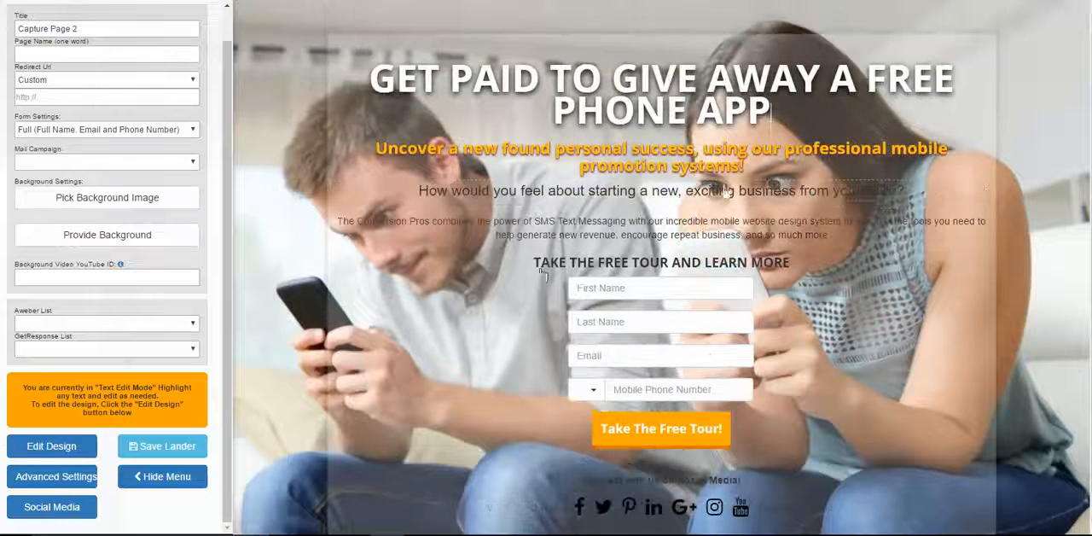
Switch to design mode and recolor the main headline a muted green in the Attribute Editor
{"action": "left_click", "coordinate": [43, 451]}
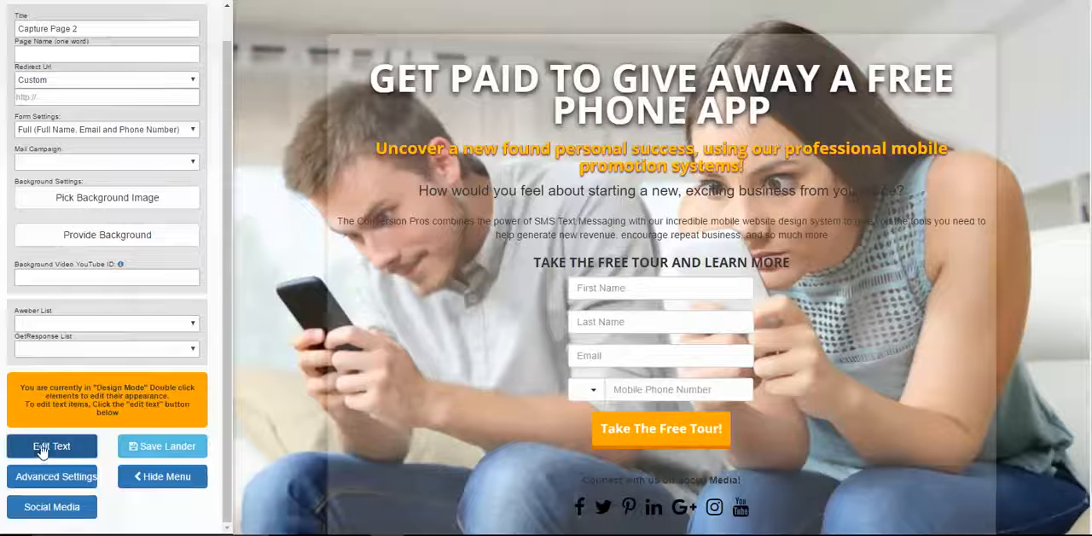
{"action": "double_click", "coordinate": [742, 112]}
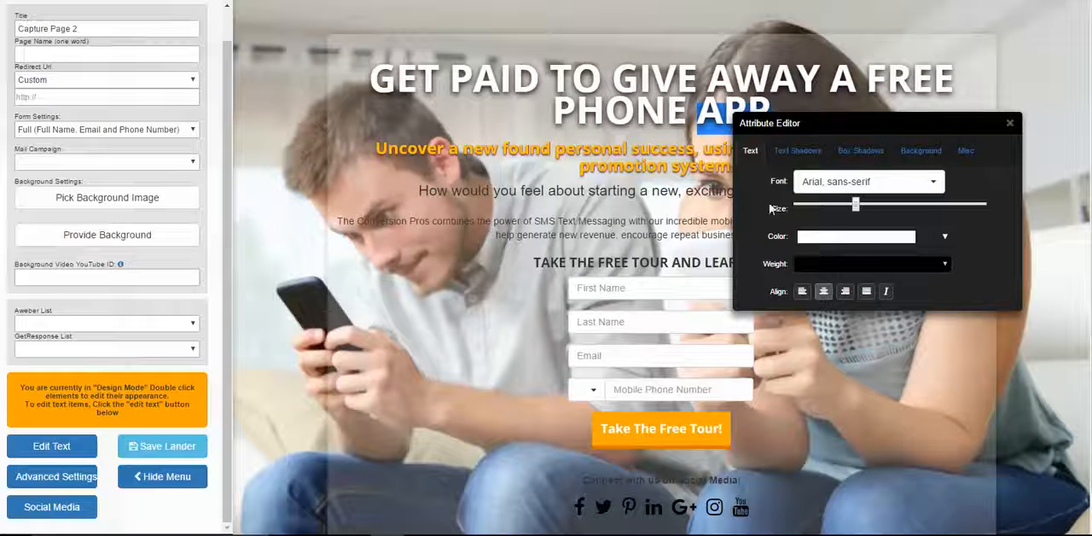
{"action": "left_click", "coordinate": [826, 241]}
{"action": "left_click", "coordinate": [909, 295]}
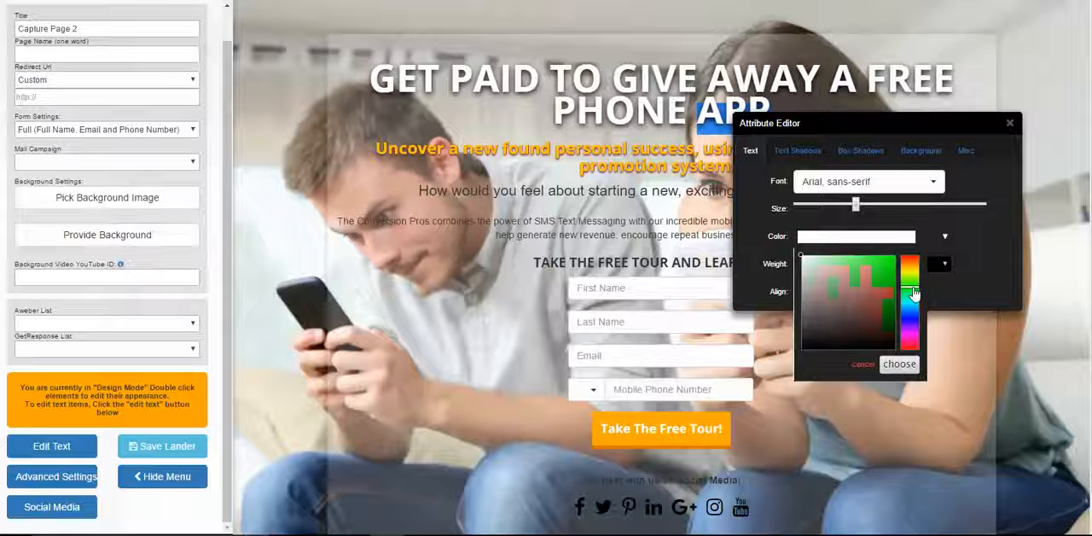
{"action": "left_click", "coordinate": [851, 277]}
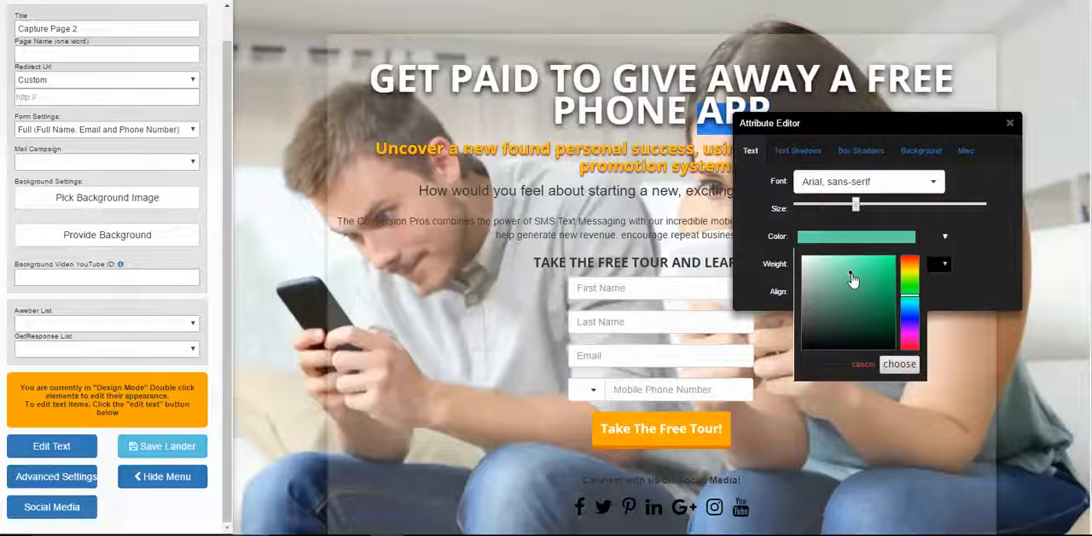
{"action": "left_click_drag", "start_coordinate": [905, 125], "coordinate": [566, 116]}
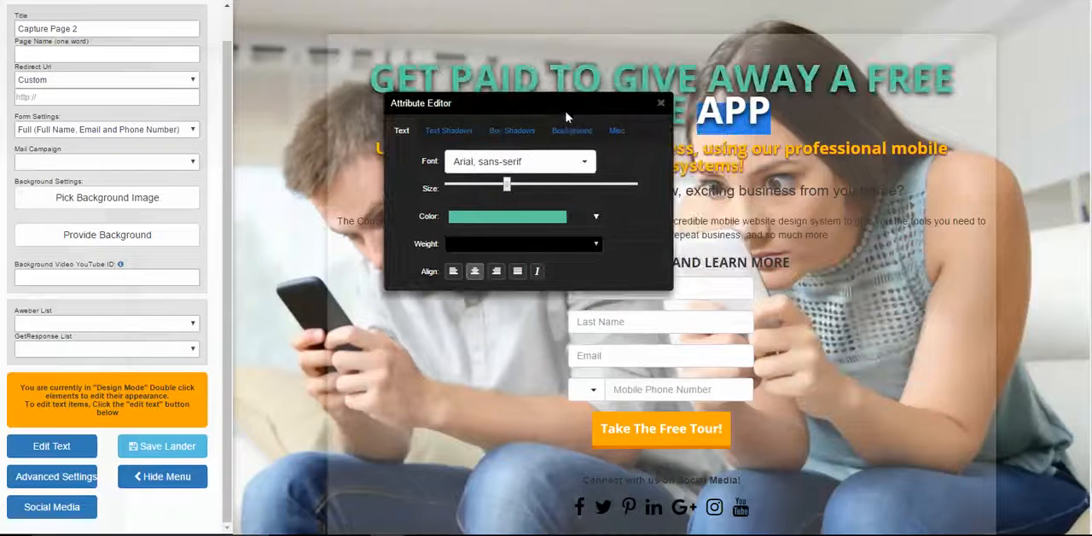
Shift the headline's text color to teal and move the Attribute Editor off the headline
{"action": "left_click_drag", "start_coordinate": [416, 258], "coordinate": [517, 204]}
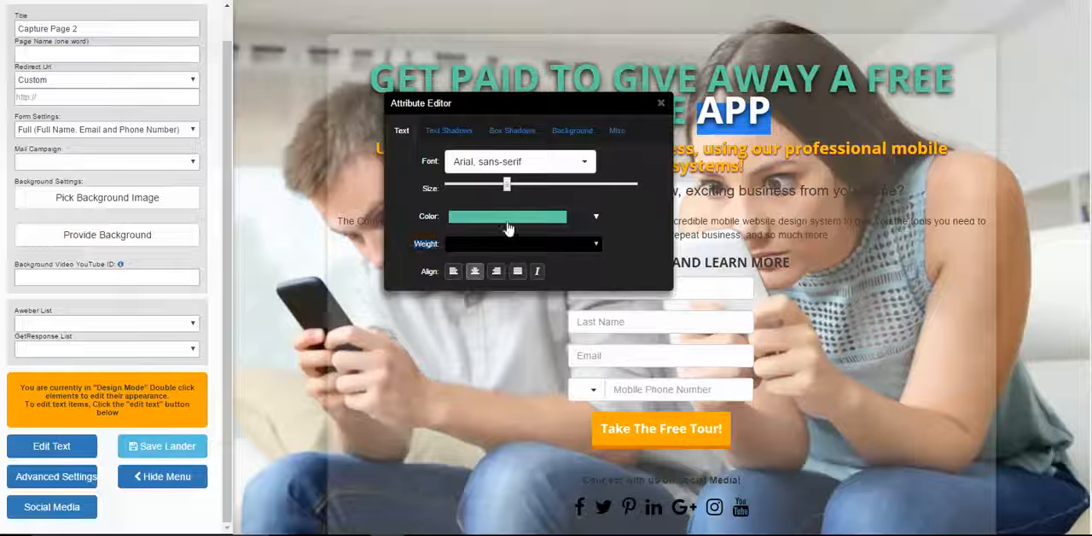
{"action": "left_click", "coordinate": [507, 221]}
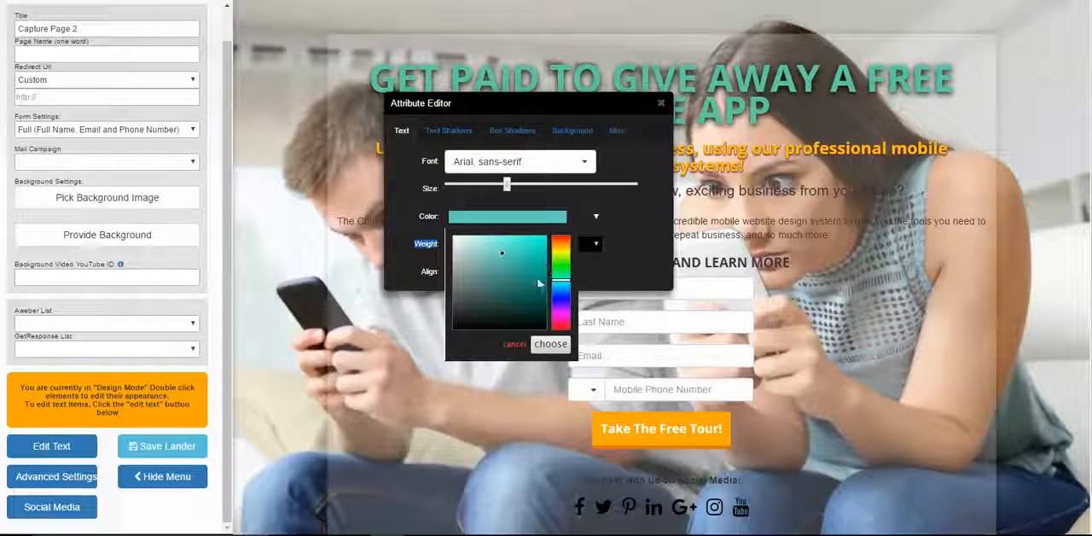
{"action": "left_click", "coordinate": [553, 345]}
{"action": "left_click_drag", "start_coordinate": [616, 111], "coordinate": [626, 221]}
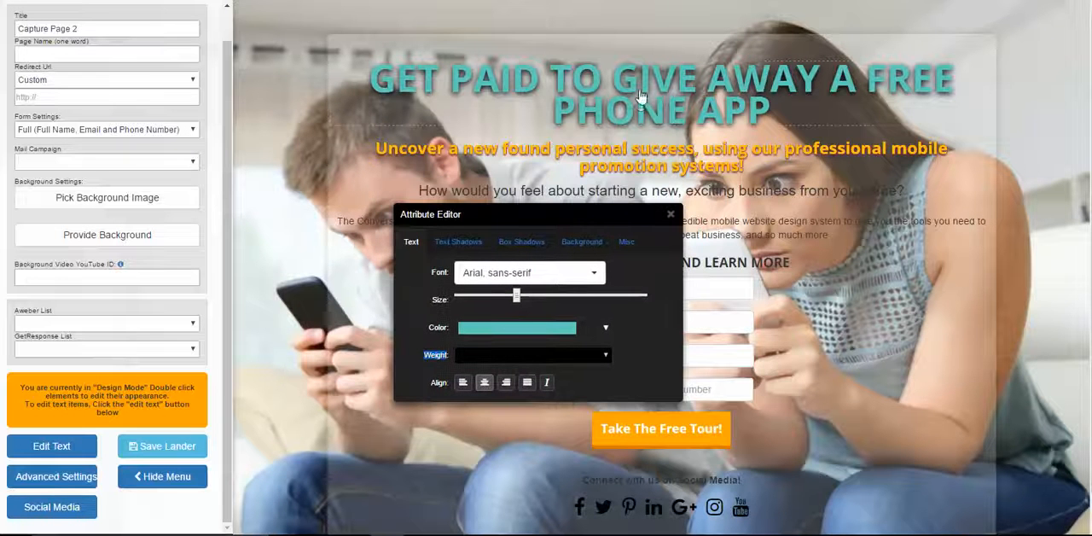
Change the headline's text color to a very dark red
{"action": "left_click", "coordinate": [605, 328]}
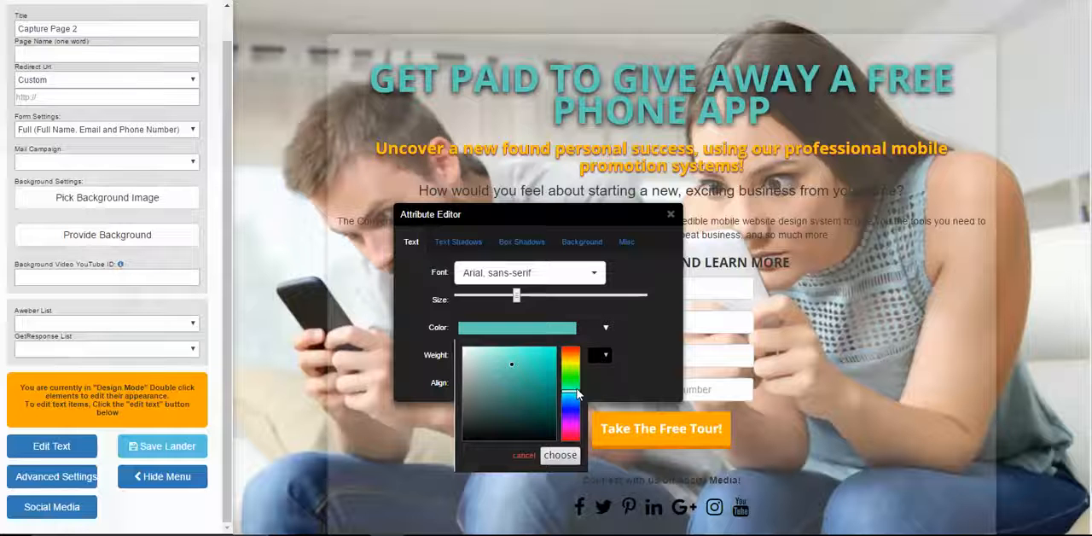
{"action": "mouse_move", "coordinate": [577, 391]}
{"action": "left_mouse_down"}
{"action": "mouse_move", "coordinate": [577, 355]}
{"action": "mouse_move", "coordinate": [577, 439]}
{"action": "left_mouse_up"}
{"action": "mouse_move", "coordinate": [511, 376]}
{"action": "left_mouse_down"}
{"action": "mouse_move", "coordinate": [536, 375]}
{"action": "mouse_move", "coordinate": [516, 388]}
{"action": "mouse_move", "coordinate": [521, 422]}
{"action": "mouse_move", "coordinate": [491, 424]}
{"action": "mouse_move", "coordinate": [535, 393]}
{"action": "mouse_move", "coordinate": [486, 368]}
{"action": "mouse_move", "coordinate": [512, 427]}
{"action": "left_mouse_up"}
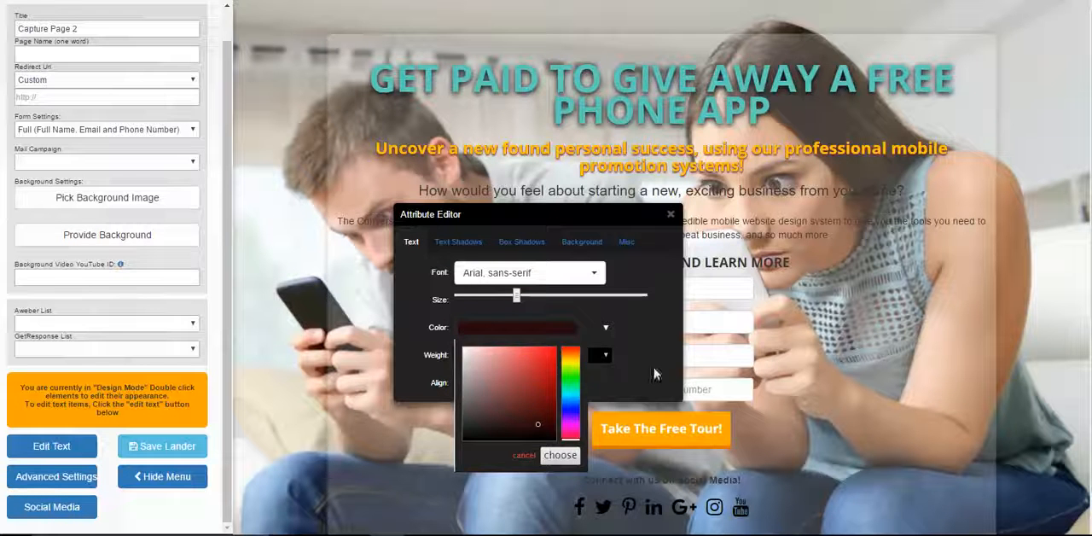
{"action": "left_click", "coordinate": [560, 454]}
Set the headline's text color to a bright turquoise
{"action": "left_click", "coordinate": [539, 329]}
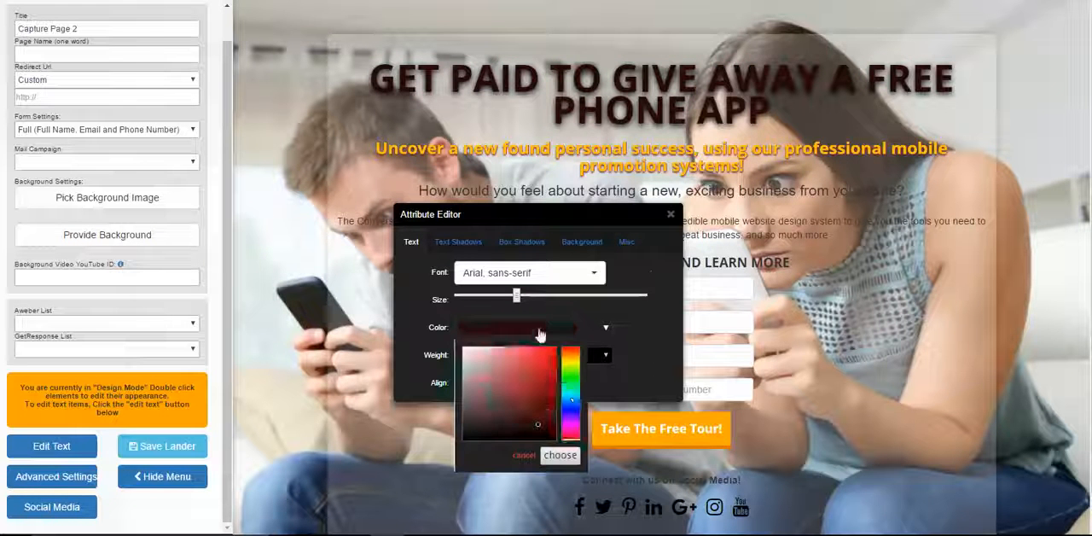
{"action": "left_click", "coordinate": [576, 388]}
{"action": "left_click", "coordinate": [518, 359]}
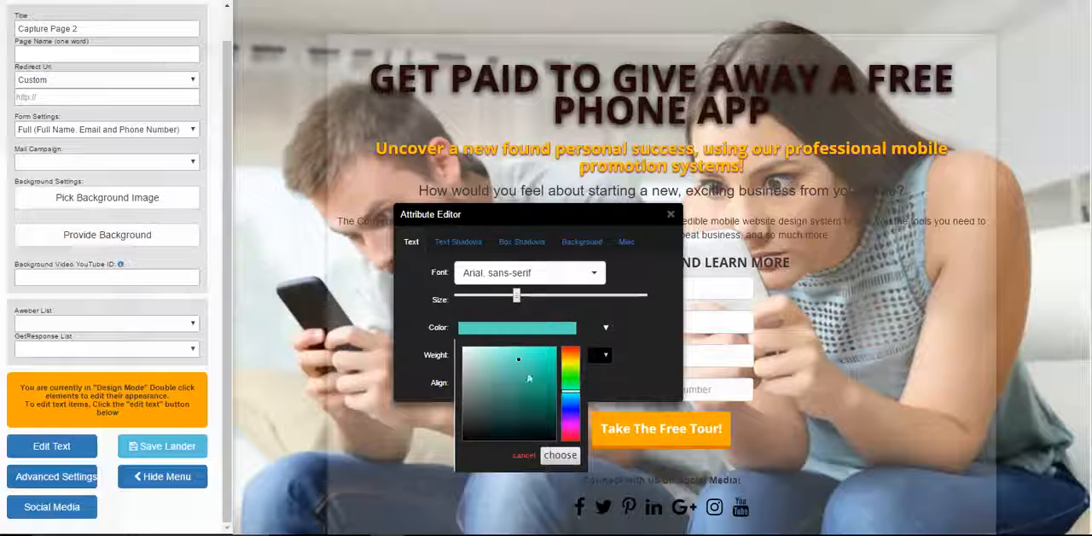
{"action": "left_click", "coordinate": [559, 456]}
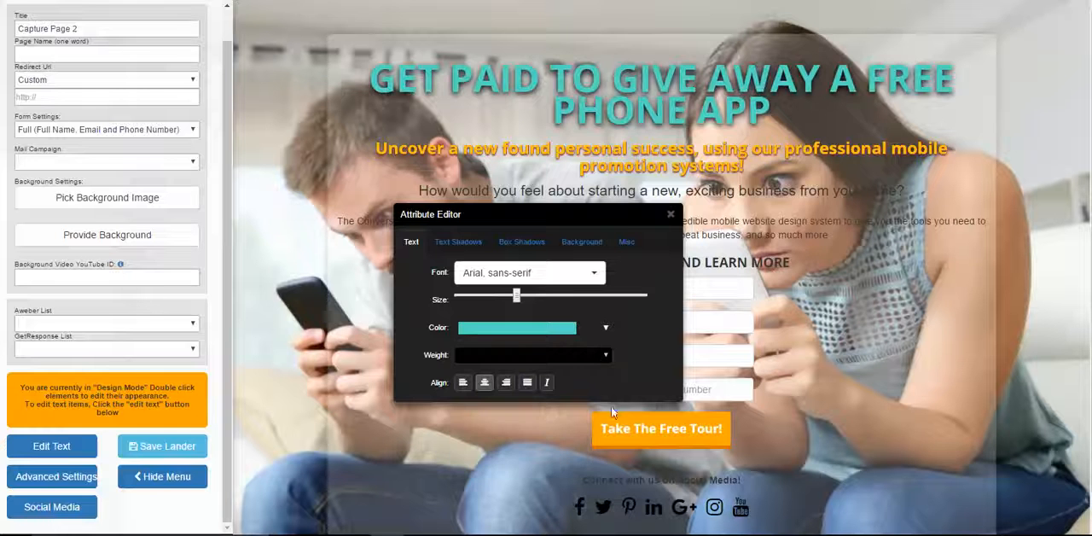
Set the headline's font to Boogaloo and return the page to text edit mode
{"action": "left_click", "coordinate": [598, 274]}
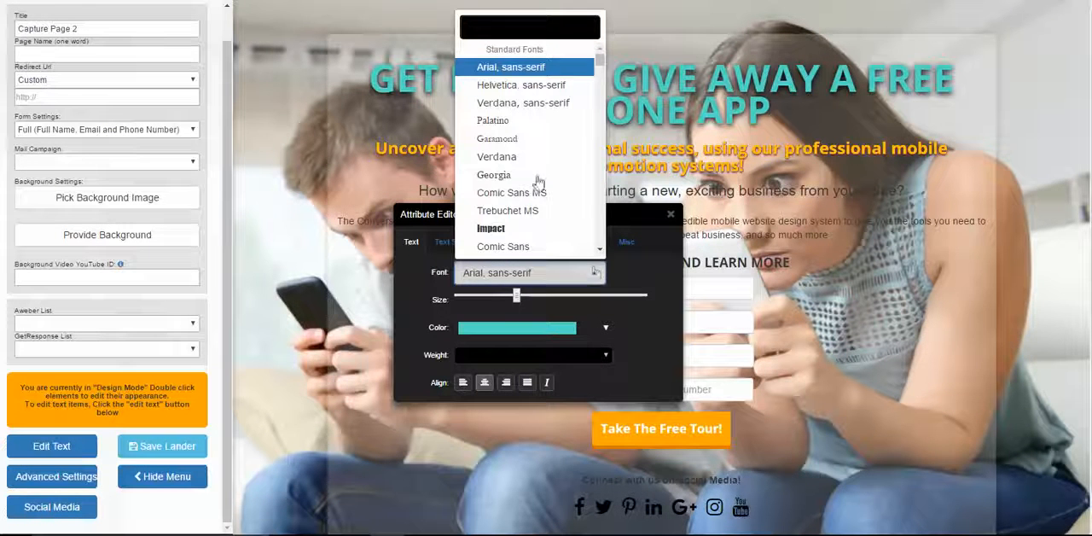
{"action": "scroll", "coordinate": [535, 181], "scroll_direction": "down", "scroll_amount": 5}
{"action": "scroll", "coordinate": [536, 182], "scroll_direction": "down", "scroll_amount": 10}
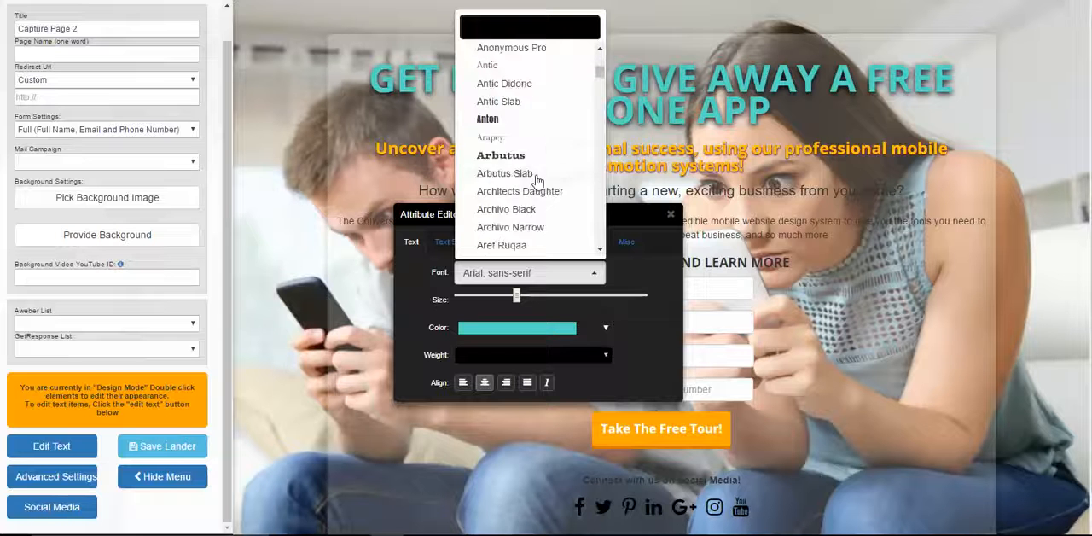
{"action": "scroll", "coordinate": [537, 185], "scroll_direction": "down", "scroll_amount": 3}
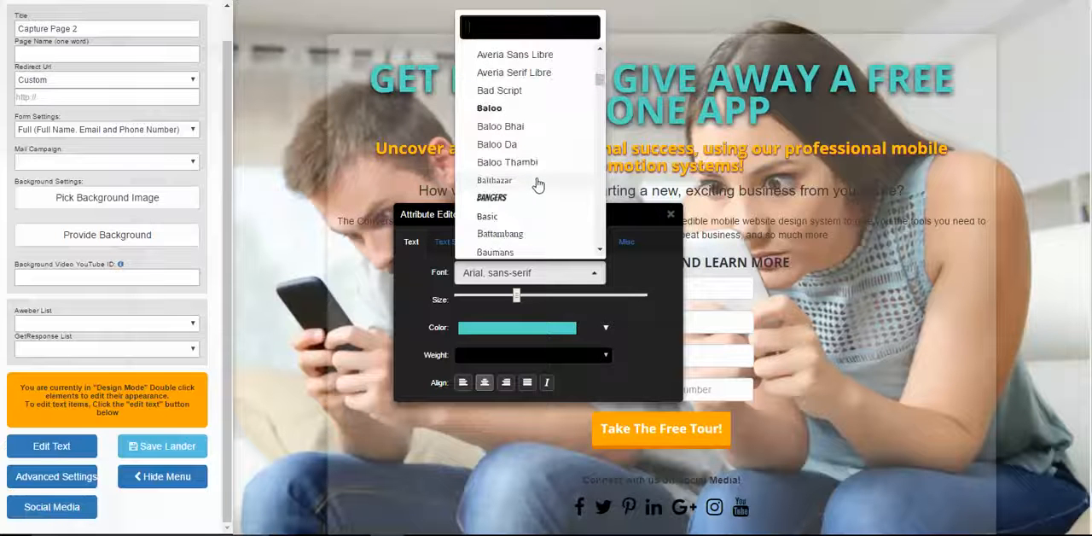
{"action": "scroll", "coordinate": [538, 185], "scroll_direction": "down", "scroll_amount": 8}
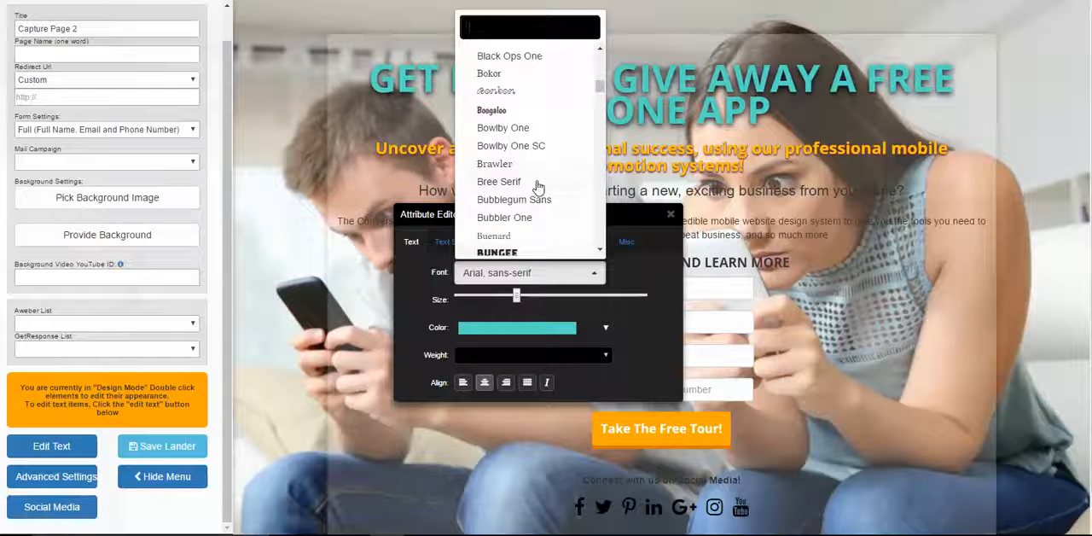
{"action": "scroll", "coordinate": [537, 185], "scroll_direction": "up", "scroll_amount": 3}
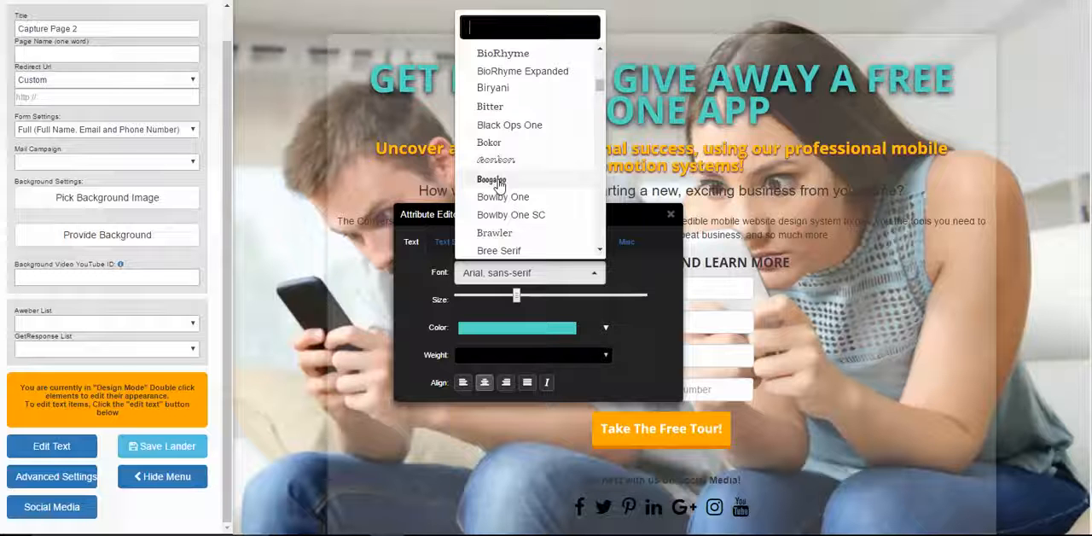
{"action": "left_click", "coordinate": [493, 180]}
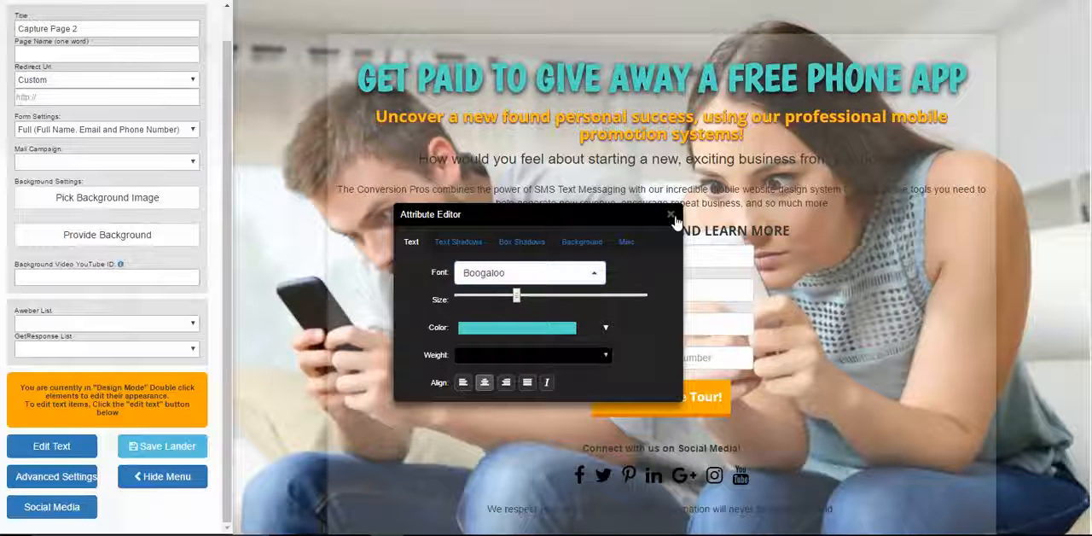
{"action": "left_click", "coordinate": [671, 215]}
{"action": "left_click", "coordinate": [78, 445]}
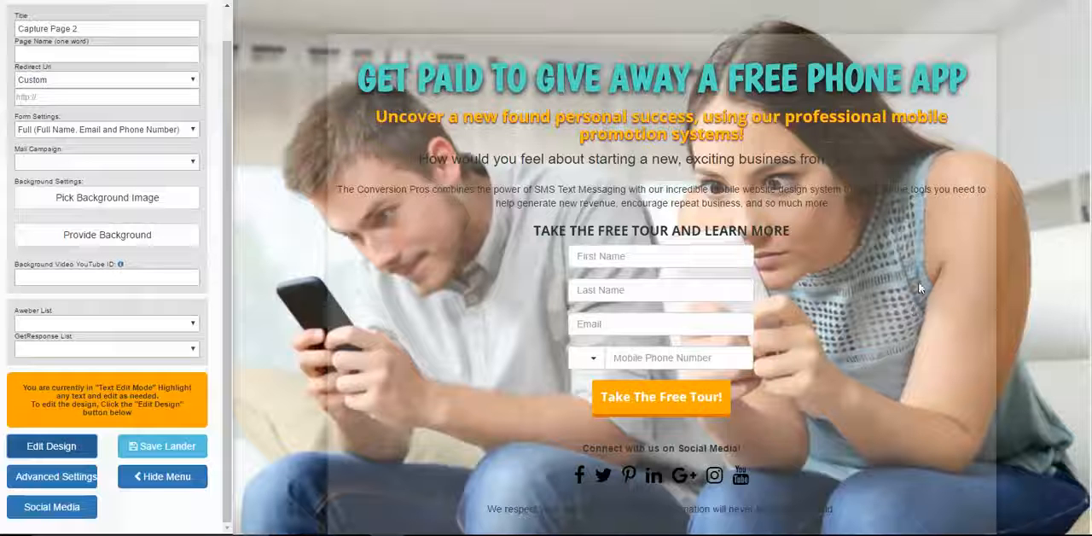
Delete the entire orange subheadline text beneath the main headline
{"action": "left_click", "coordinate": [747, 138]}
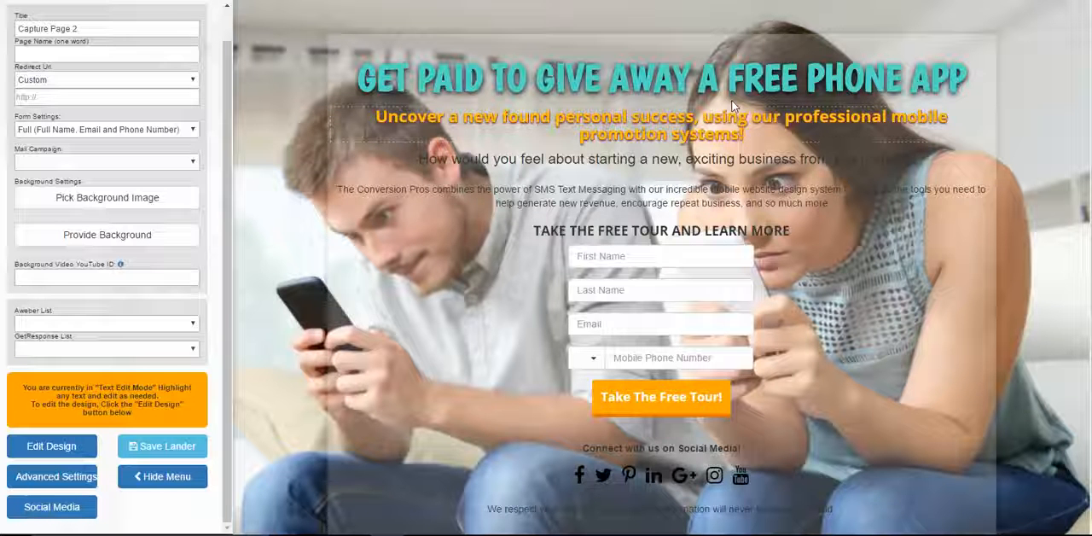
{"action": "key", "text": "BackSpace"}
{"action": "key", "text": "BackSpace"}
{"action": "key", "text": "BackSpace"}
{"action": "key", "text": "BackSpace"}
{"action": "key", "text": "BackSpace"}
{"action": "key", "text": "BackSpace"}
{"action": "key", "text": "BackSpace"}
{"action": "key", "text": "BackSpace"}
{"action": "key", "text": "BackSpace"}
{"action": "key", "text": "BackSpace"}
{"action": "key", "text": "BackSpace"}
{"action": "key", "text": "BackSpace"}
{"action": "key", "text": "BackSpace"}
{"action": "key", "text": "BackSpace"}
{"action": "key", "text": "BackSpace"}
{"action": "key", "text": "BackSpace"}
{"action": "key", "text": "BackSpace"}
{"action": "key", "text": "BackSpace"}
{"action": "key", "text": "BackSpace"}
{"action": "key", "text": "BackSpace"}
{"action": "key", "text": "BackSpace"}
{"action": "key", "text": "BackSpace"}
{"action": "key", "text": "BackSpace"}
{"action": "key", "text": "BackSpace"}
{"action": "key", "text": "BackSpace"}
{"action": "key", "text": "BackSpace"}
{"action": "key", "text": "BackSpace"}
{"action": "key", "text": "BackSpace"}
{"action": "key", "text": "BackSpace"}
{"action": "key", "text": "BackSpace"}
{"action": "key", "text": "BackSpace"}
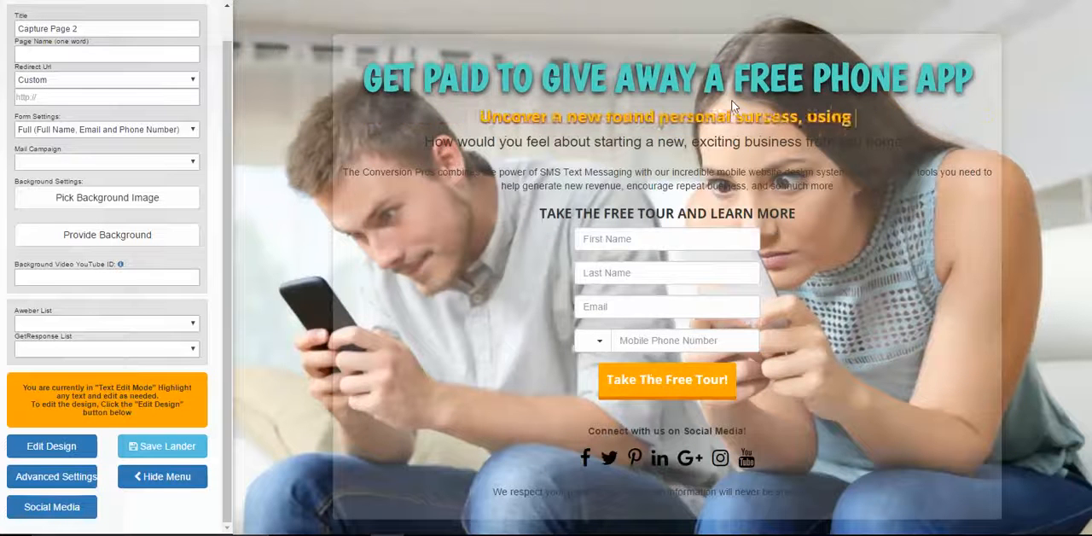
{"action": "key", "text": "BackSpace"}
{"action": "key", "text": "BackSpace"}
{"action": "key", "text": "BackSpace"}
{"action": "key", "text": "BackSpace"}
{"action": "key", "text": "BackSpace"}
{"action": "key", "text": "BackSpace"}
{"action": "key", "text": "BackSpace"}
{"action": "key", "text": "BackSpace"}
{"action": "key", "text": "BackSpace"}
{"action": "key", "text": "BackSpace"}
{"action": "key", "text": "BackSpace"}
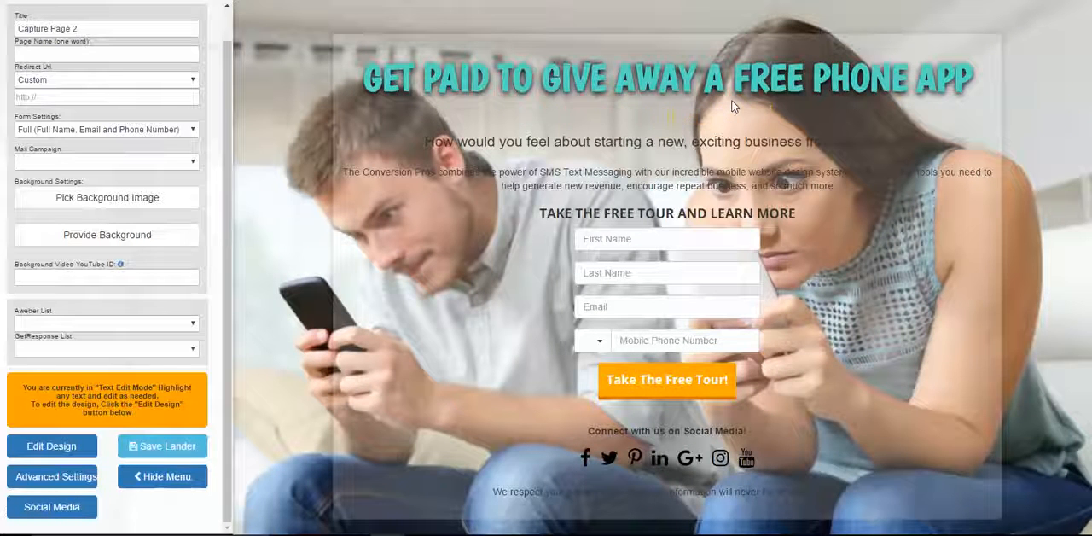
Enter "who do you know that doesn't have a smart phone?" as the new subheadline text
{"action": "type", "text": "who"}
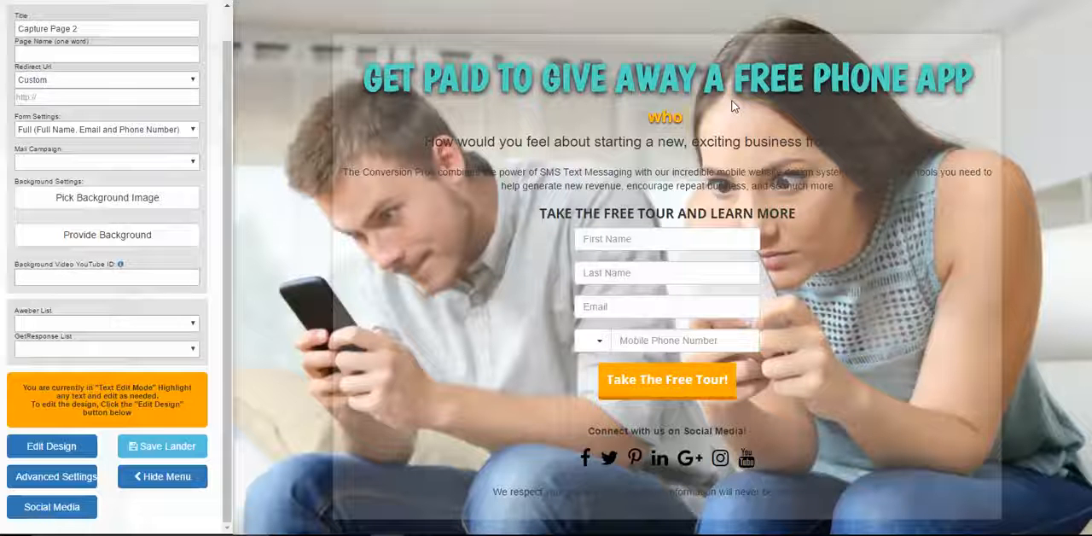
{"action": "type", "text": " do you kn"}
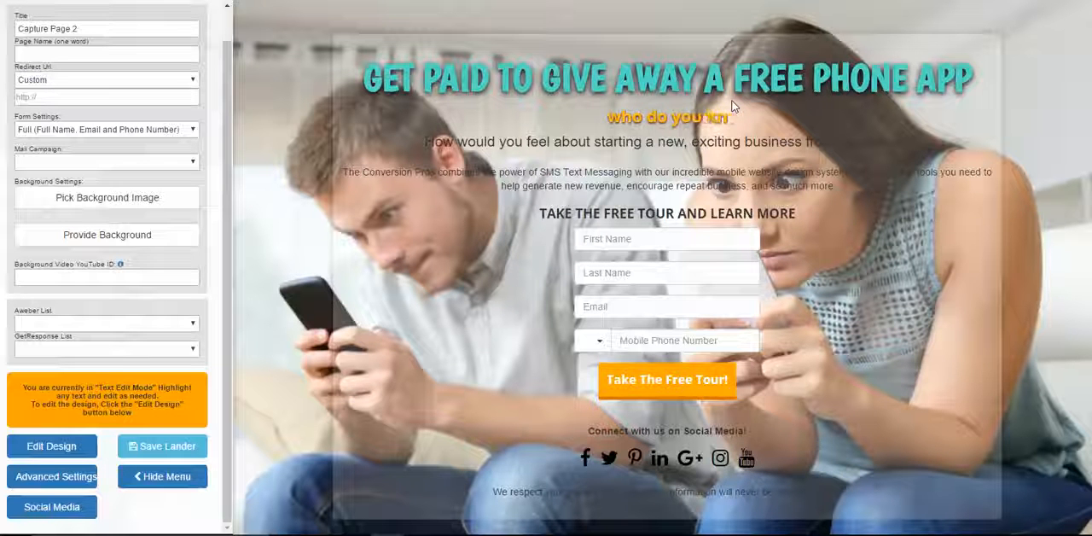
{"action": "type", "text": "ow that doen"}
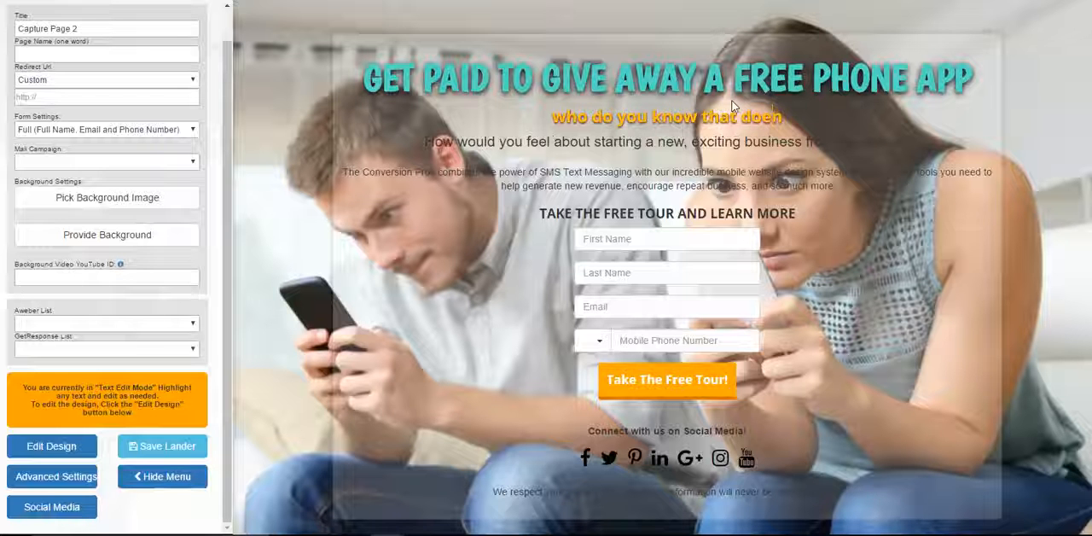
{"action": "key", "text": "BackSpace"}
{"action": "key", "text": "BackSpace"}
{"action": "key", "text": "BackSpace"}
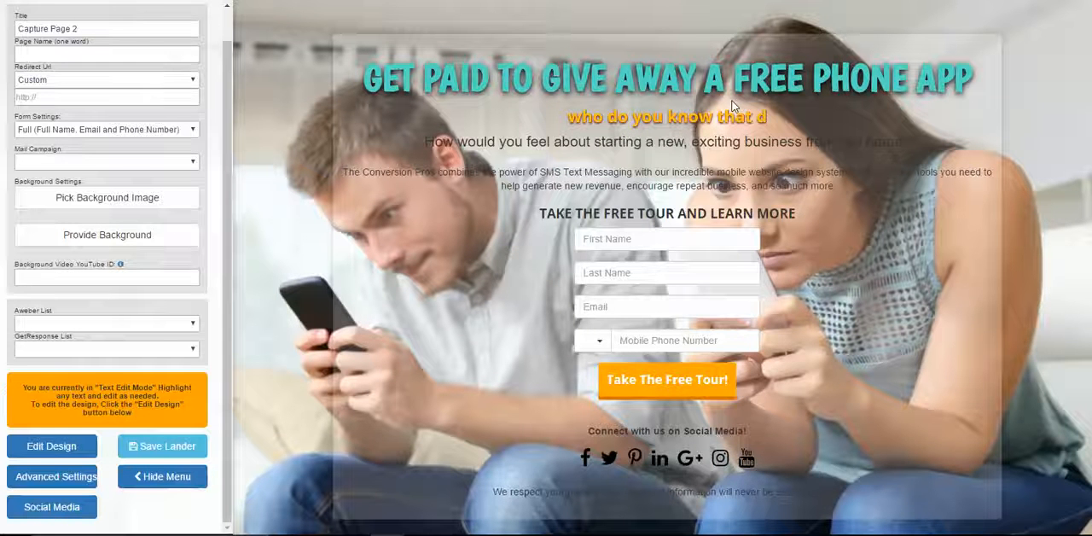
{"action": "type", "text": "oesn"}
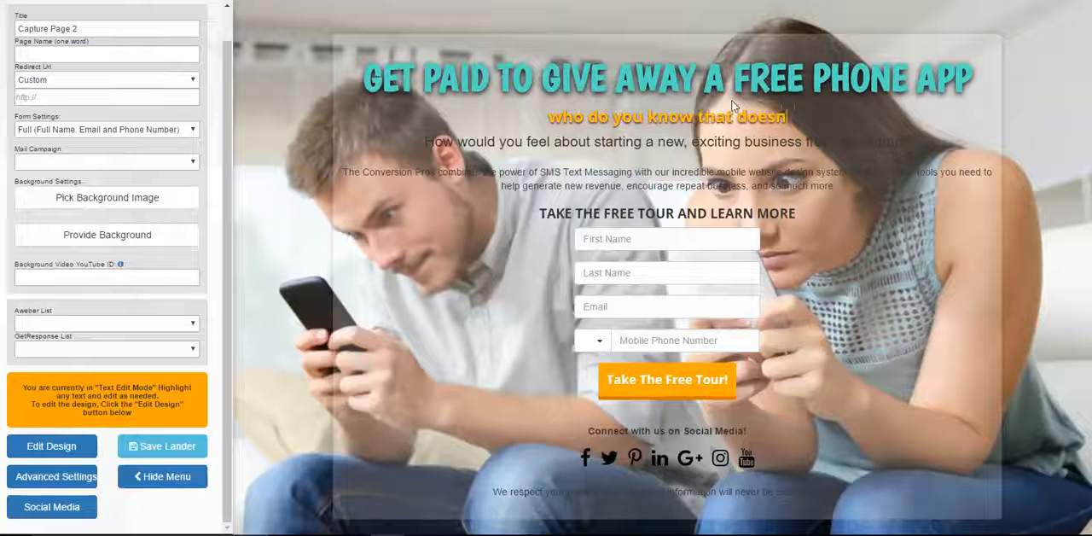
{"action": "type", "text": "'t have a s"}
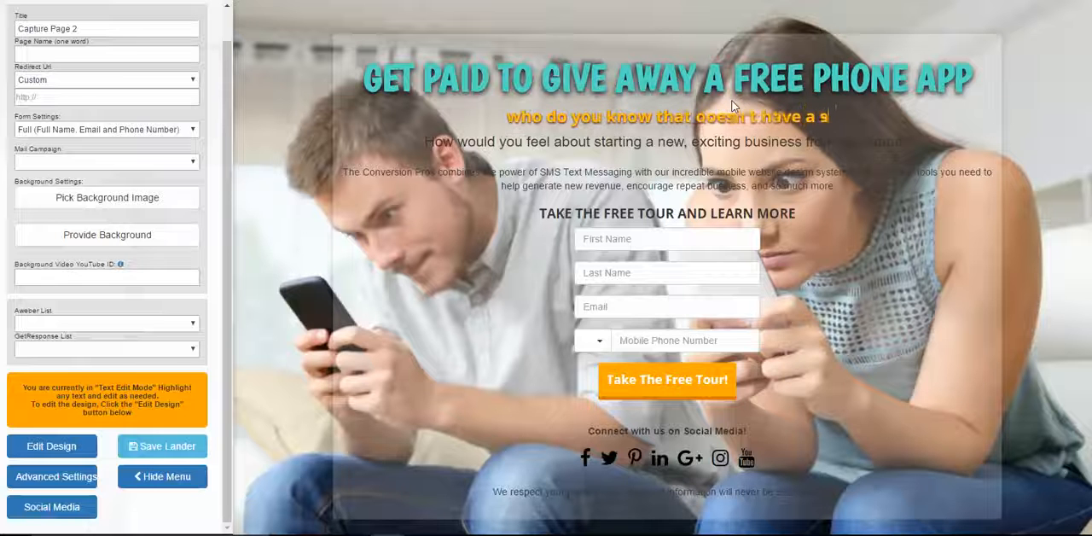
{"action": "type", "text": "mart ph"}
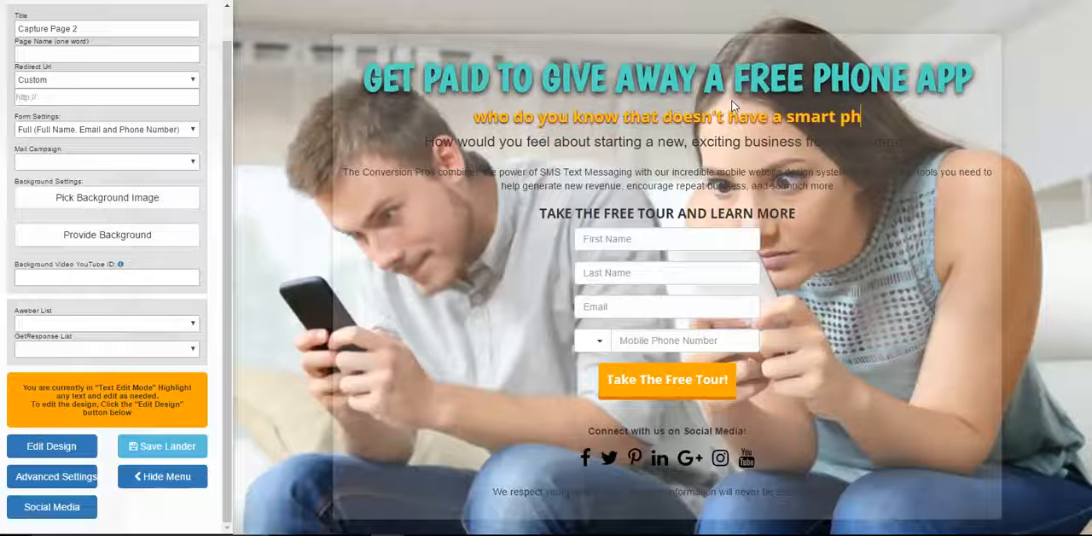
{"action": "type", "text": "one?"}
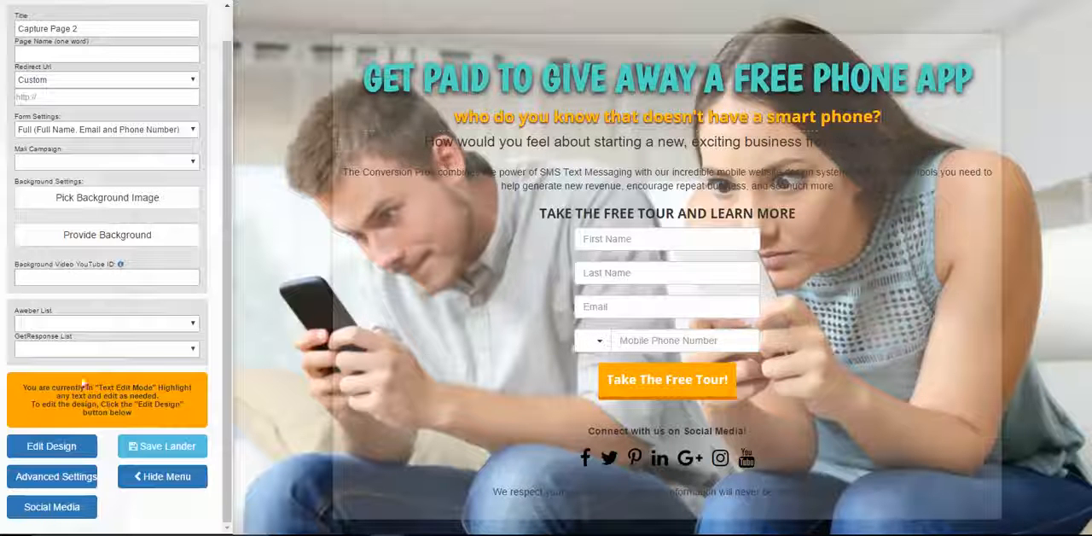
Switch the page to design mode and change the subheadline's text color to off-white
{"action": "left_click", "coordinate": [89, 448]}
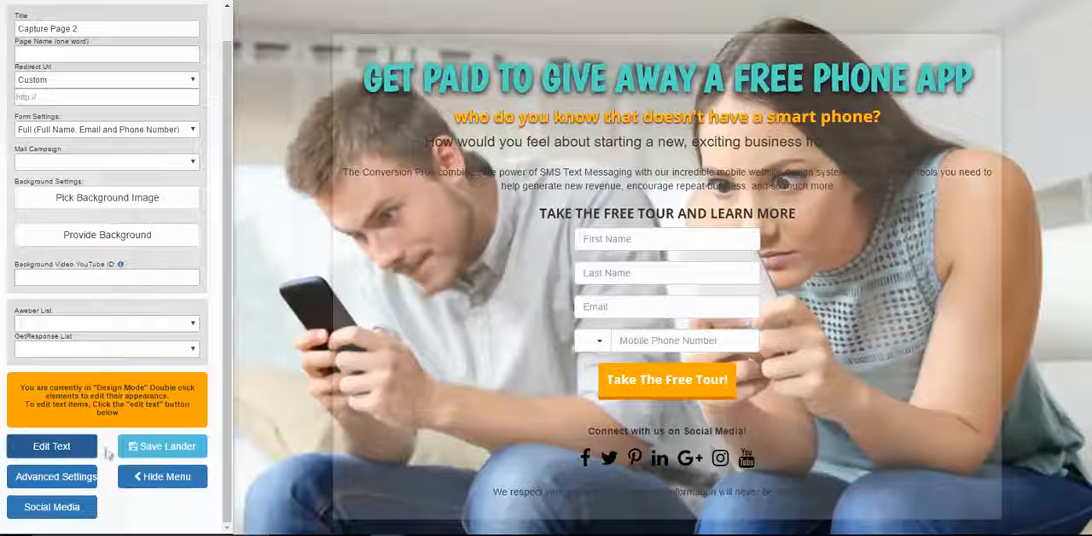
{"action": "double_click", "coordinate": [564, 119]}
{"action": "left_click", "coordinate": [649, 245]}
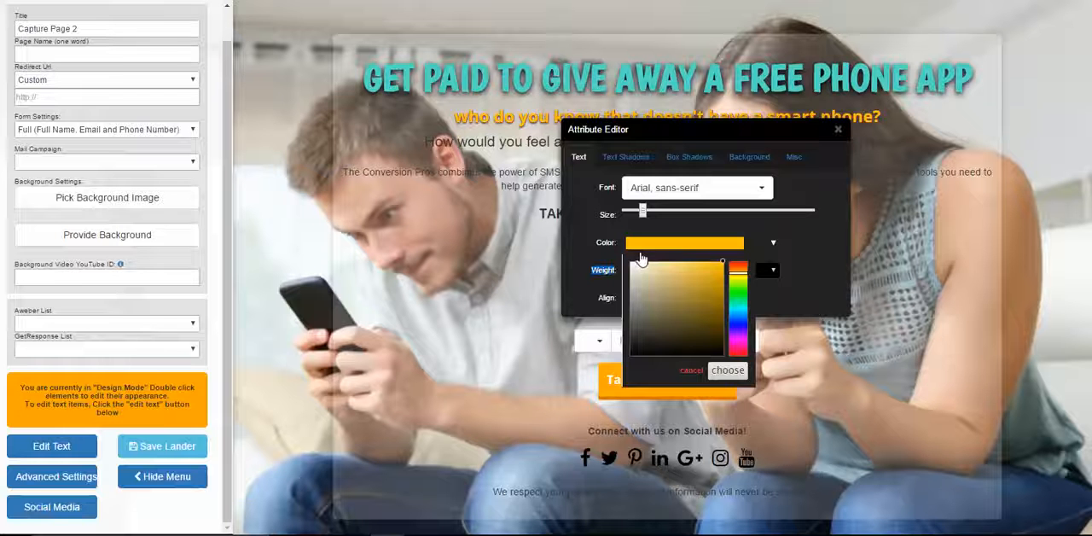
{"action": "left_click", "coordinate": [635, 269]}
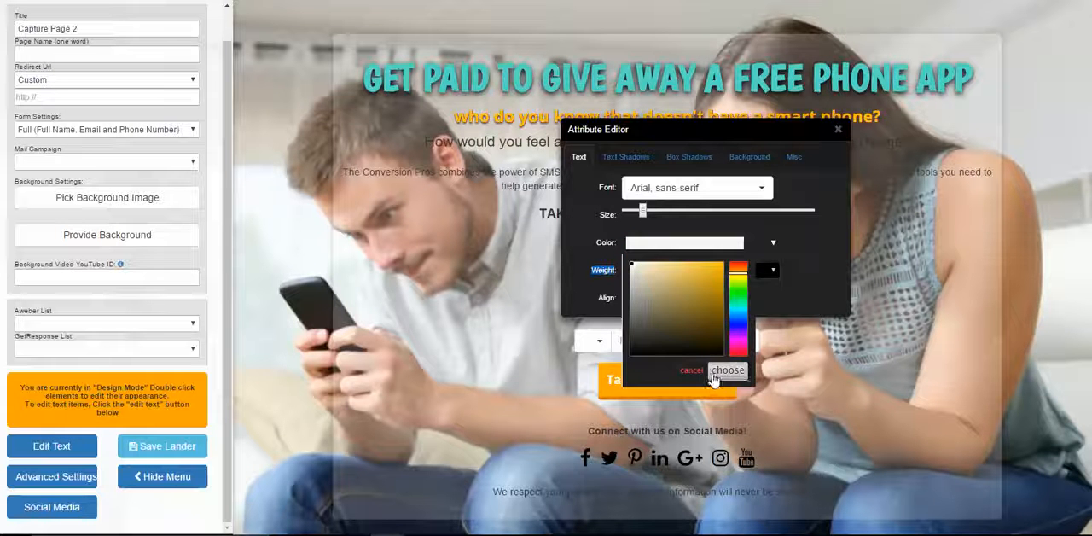
{"action": "left_click", "coordinate": [727, 369]}
Set the subheadline's font to Homemade Apple and enlarge its text to nearly the width of the headline
{"action": "left_click", "coordinate": [755, 188]}
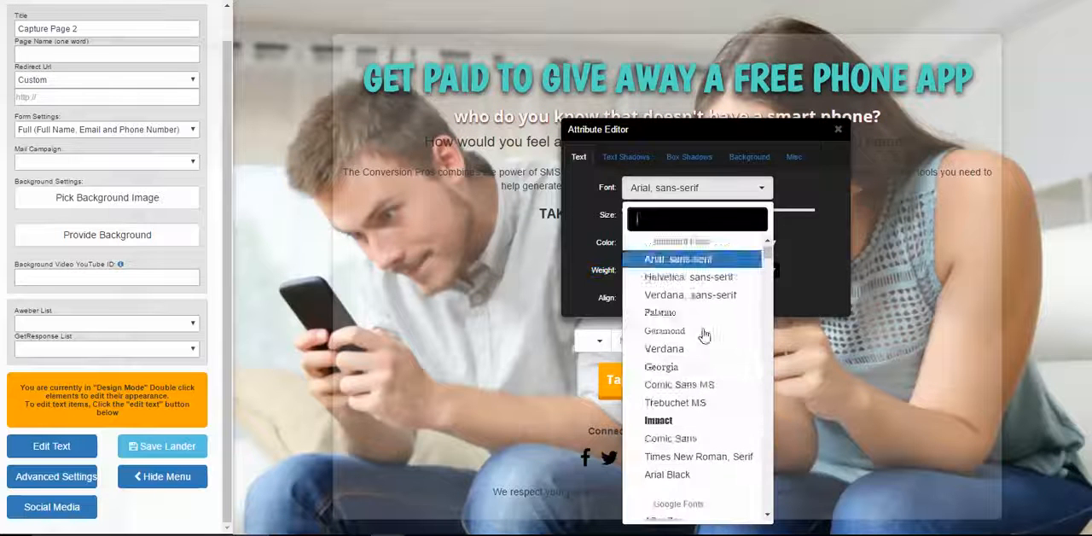
{"action": "scroll", "coordinate": [711, 324], "scroll_direction": "down", "scroll_amount": 10}
{"action": "scroll", "coordinate": [707, 359], "scroll_direction": "down", "scroll_amount": 10}
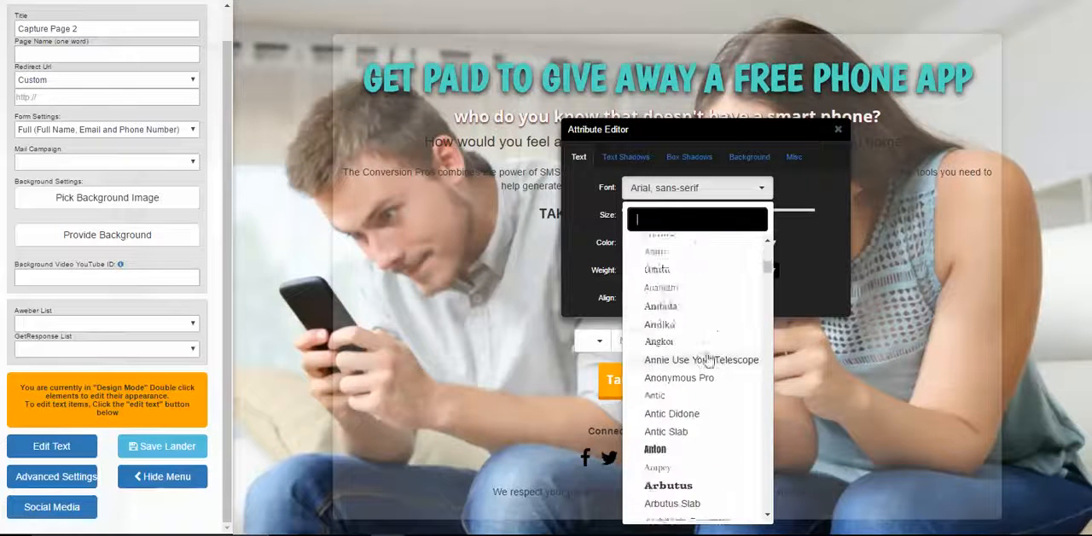
{"action": "scroll", "coordinate": [707, 362], "scroll_direction": "down", "scroll_amount": 15}
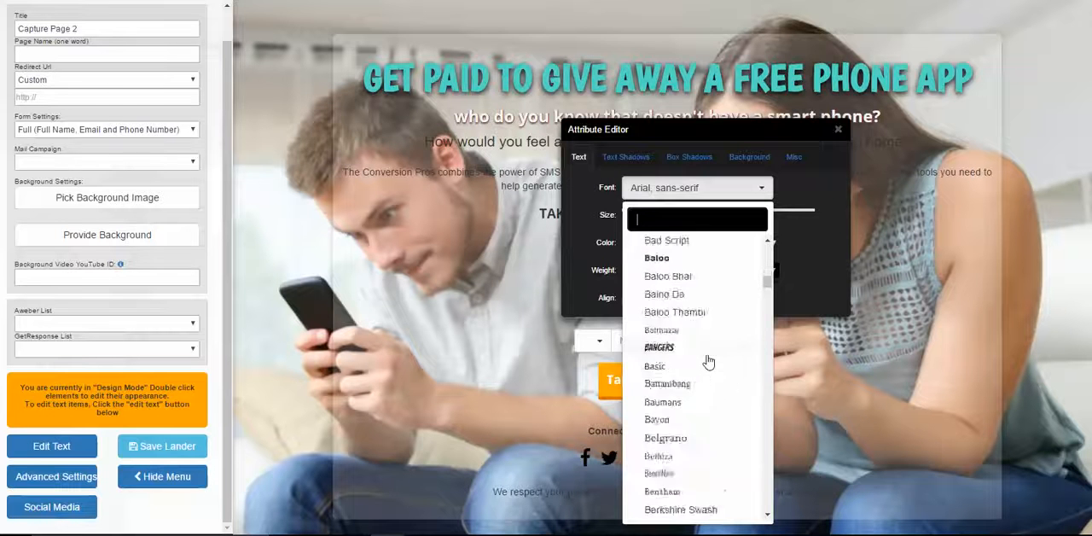
{"action": "scroll", "coordinate": [708, 375], "scroll_direction": "down", "scroll_amount": 15}
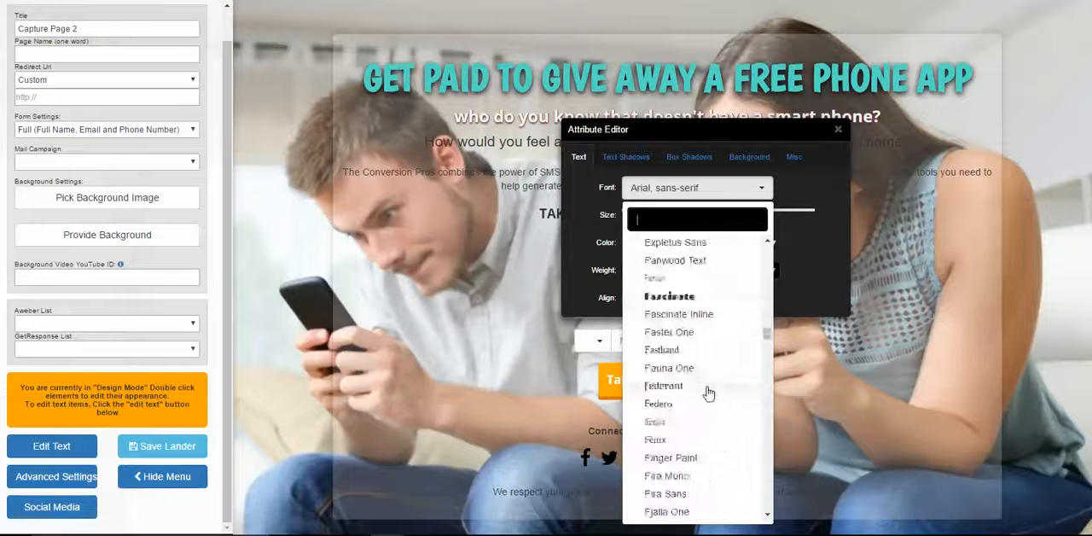
{"action": "scroll", "coordinate": [707, 392], "scroll_direction": "down", "scroll_amount": 2}
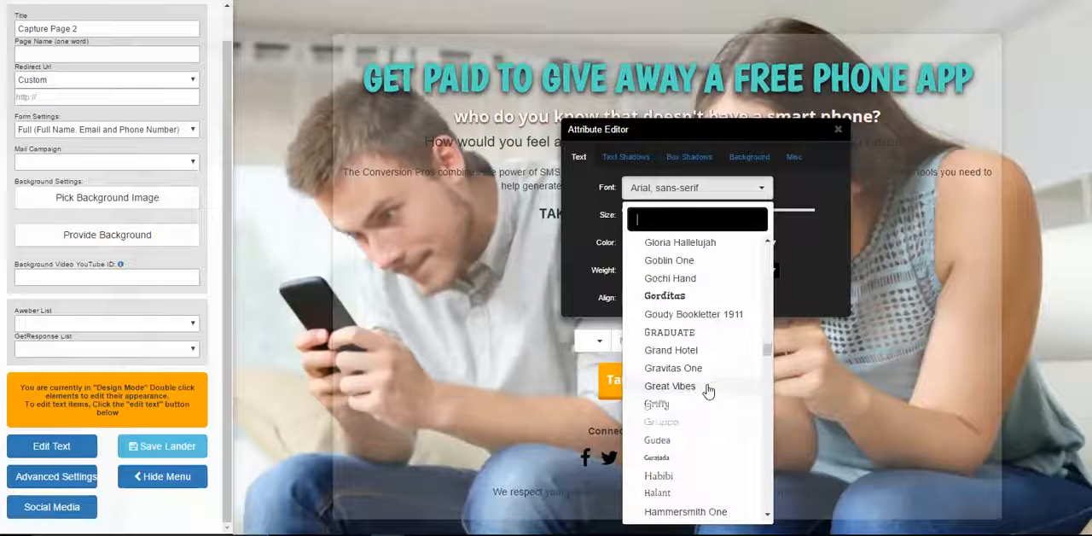
{"action": "scroll", "coordinate": [709, 386], "scroll_direction": "down", "scroll_amount": 12}
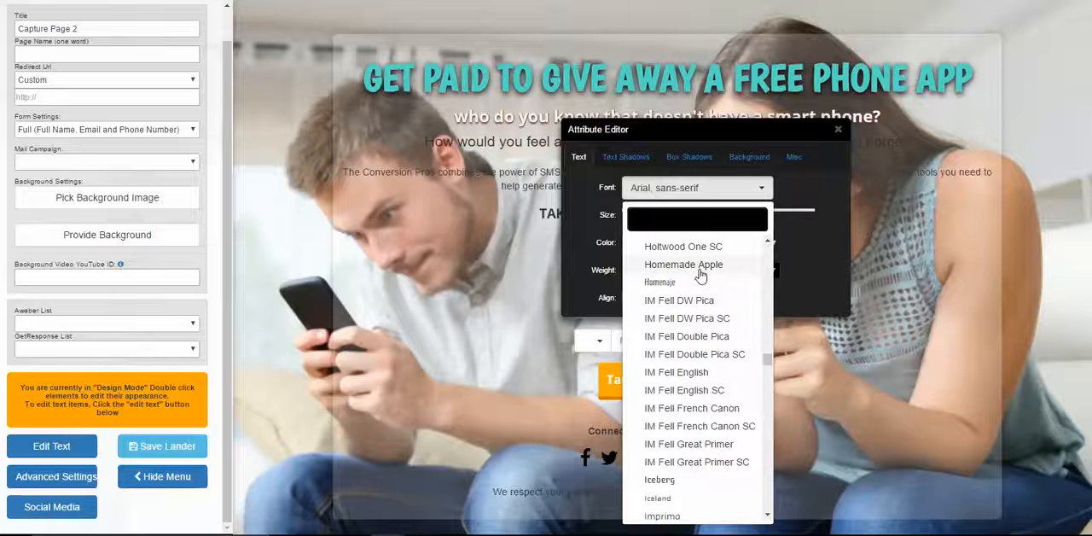
{"action": "left_click", "coordinate": [701, 268]}
{"action": "left_click_drag", "start_coordinate": [725, 129], "coordinate": [722, 190]}
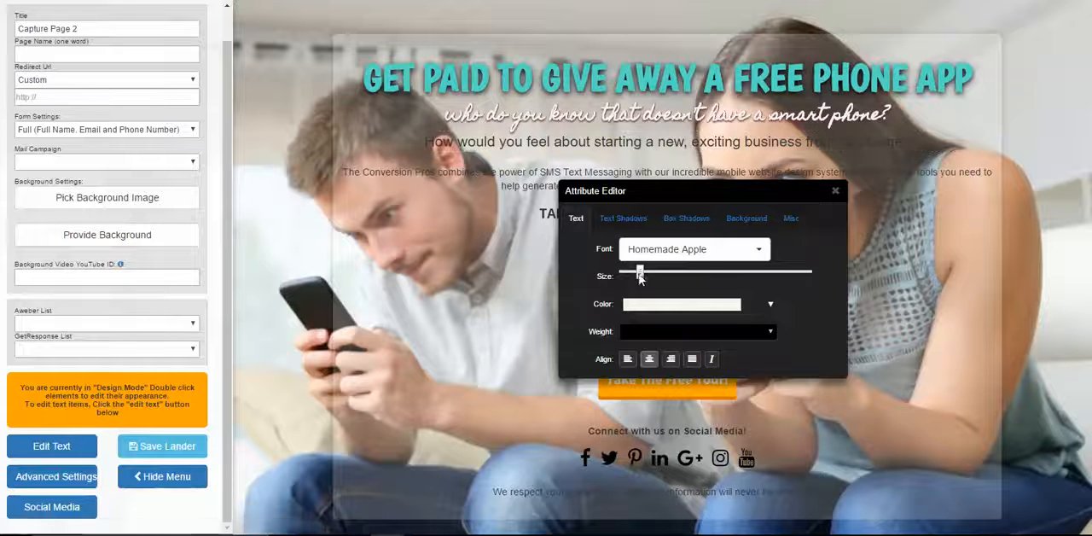
{"action": "left_click_drag", "start_coordinate": [640, 279], "coordinate": [655, 276]}
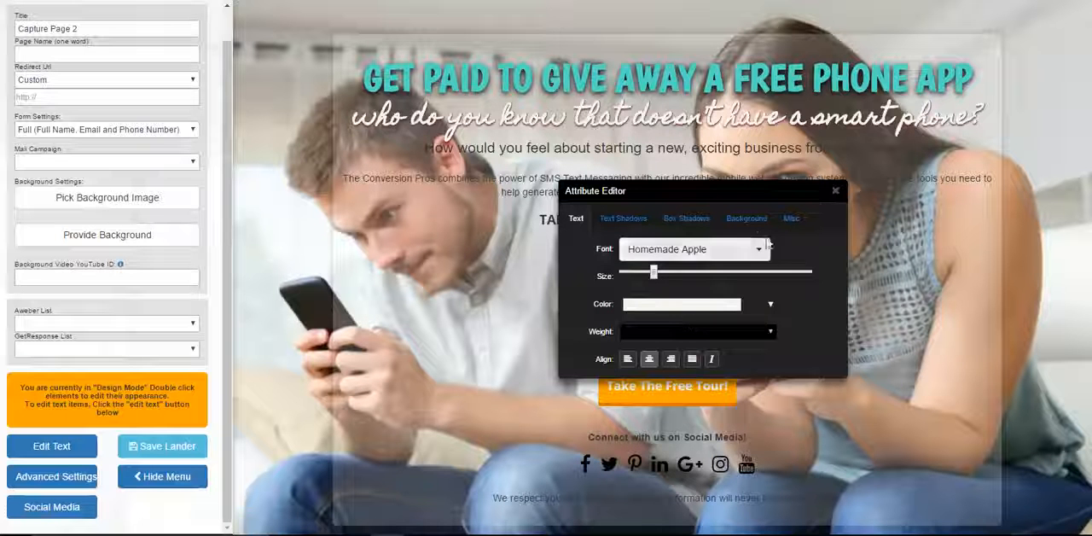
Give the subheadline a black background at about half opacity
{"action": "left_click", "coordinate": [749, 222]}
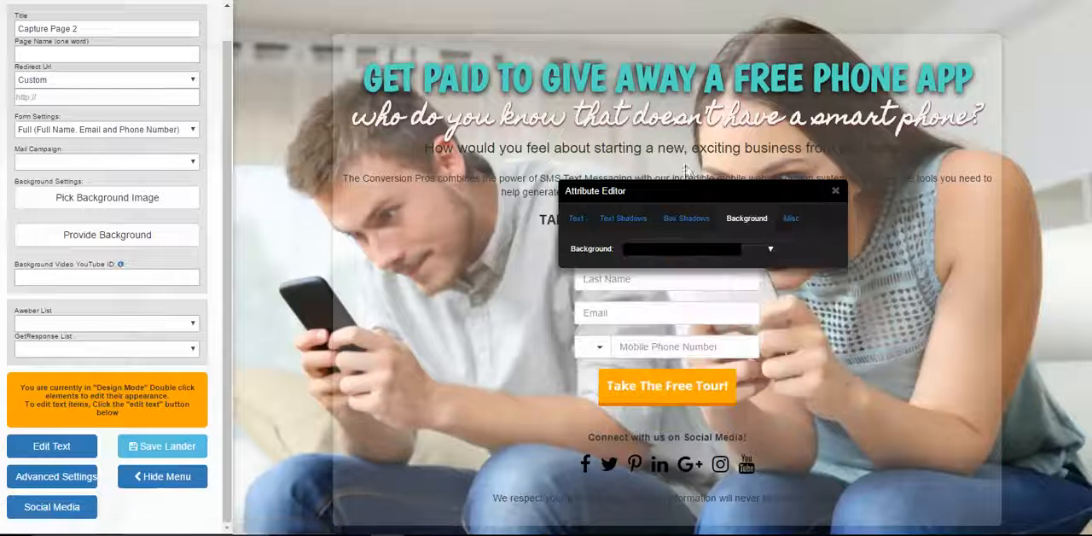
{"action": "left_click", "coordinate": [700, 249]}
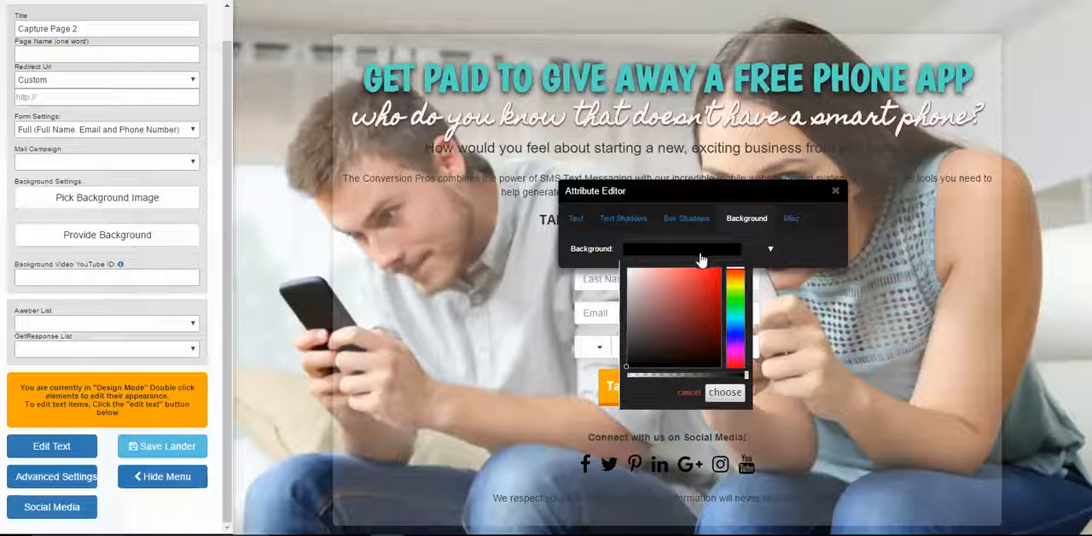
{"action": "left_click", "coordinate": [737, 318]}
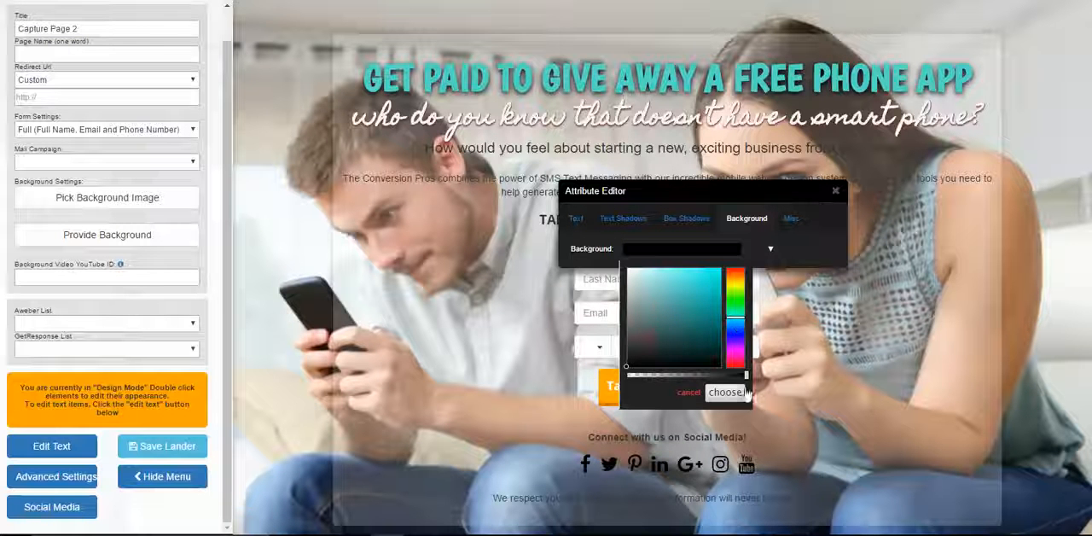
{"action": "mouse_move", "coordinate": [690, 377]}
{"action": "left_mouse_down"}
{"action": "mouse_move", "coordinate": [712, 377]}
{"action": "mouse_move", "coordinate": [680, 377]}
{"action": "left_mouse_up"}
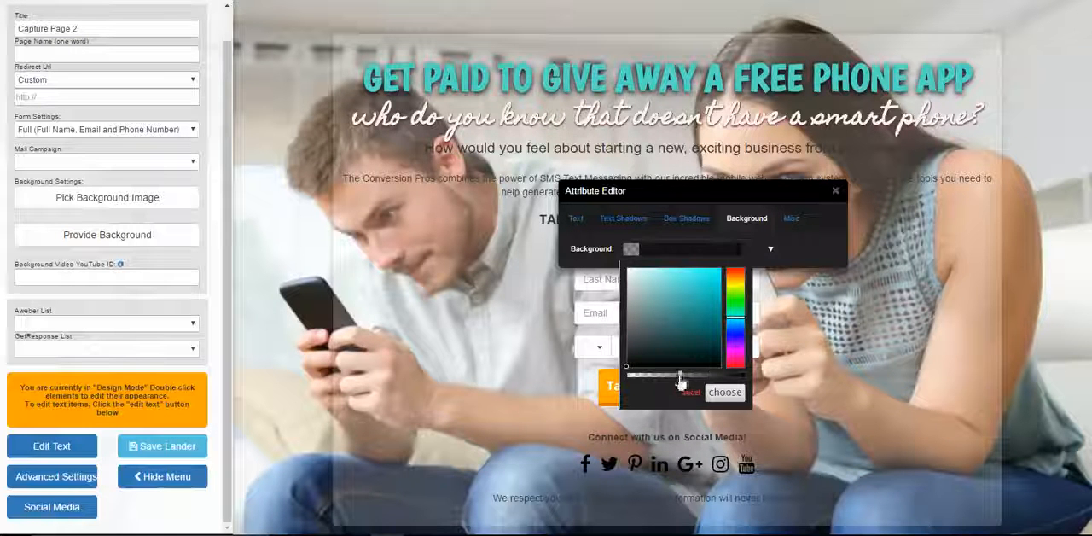
{"action": "left_click", "coordinate": [723, 394]}
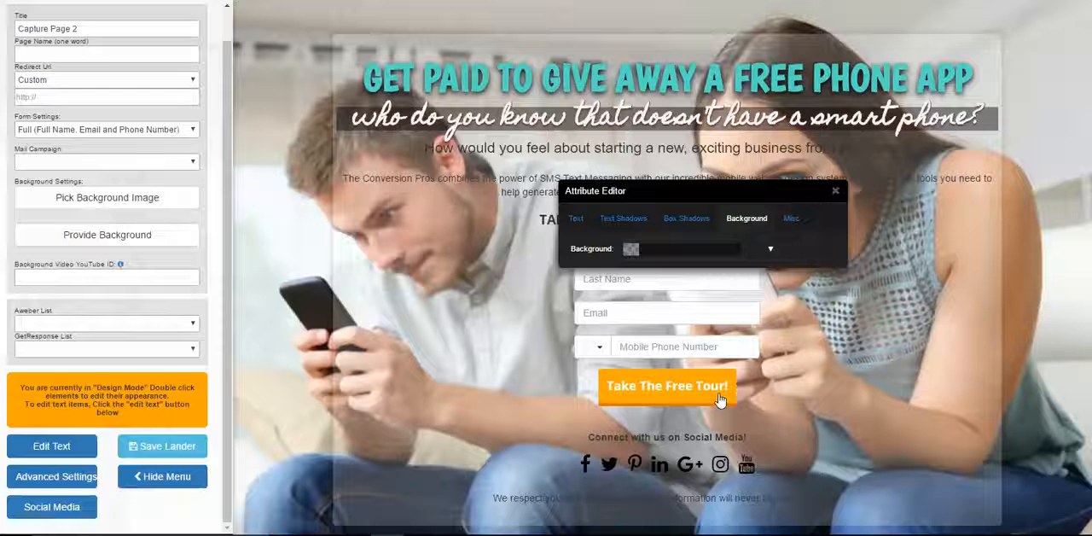
Change the subheadline's semi-transparent background color to teal
{"action": "left_click", "coordinate": [707, 252]}
{"action": "left_click", "coordinate": [706, 312]}
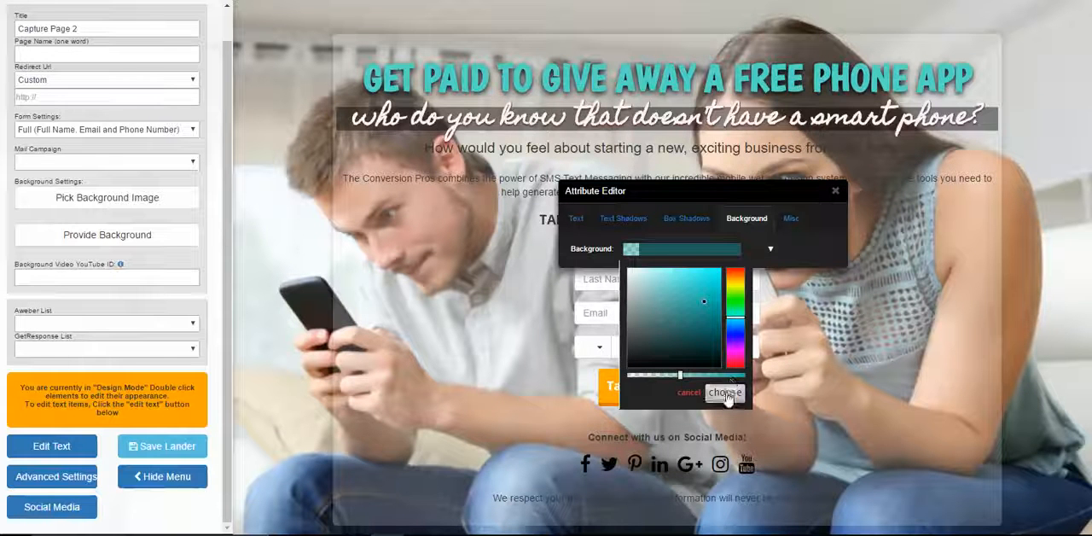
{"action": "left_click", "coordinate": [724, 391]}
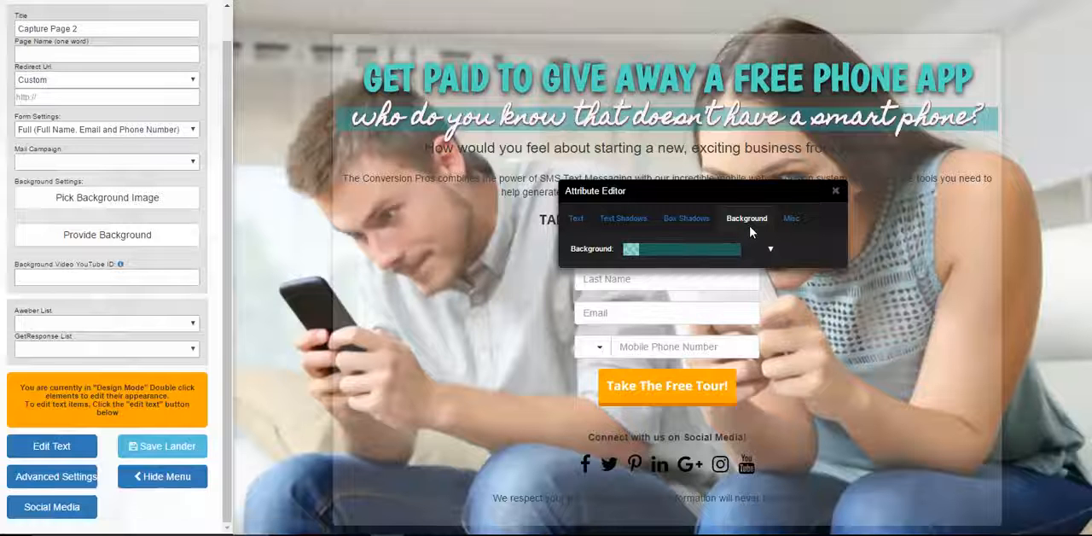
Make the subheadline's background fully transparent
{"action": "left_click", "coordinate": [733, 248]}
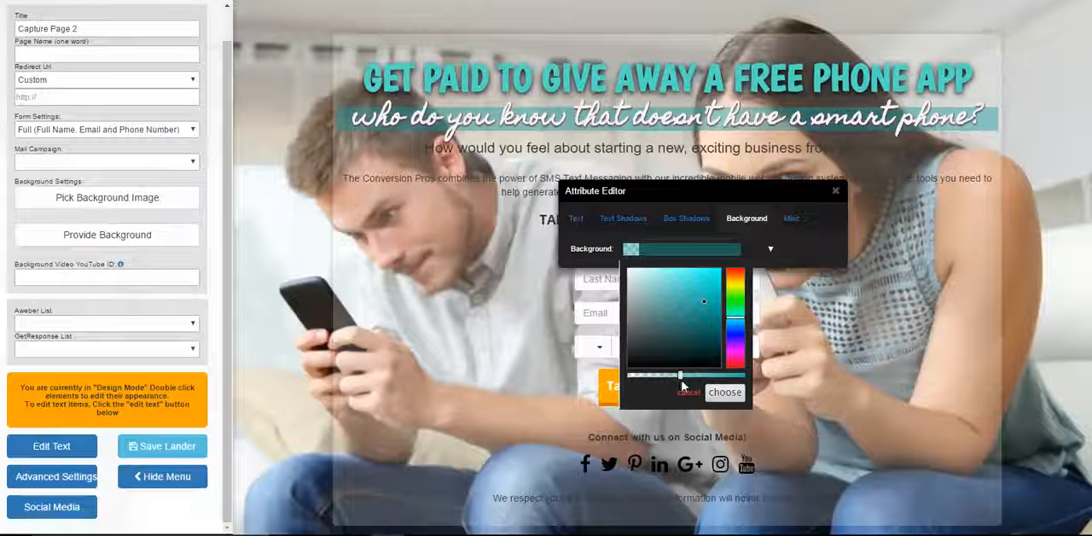
{"action": "left_click_drag", "start_coordinate": [681, 378], "coordinate": [615, 381]}
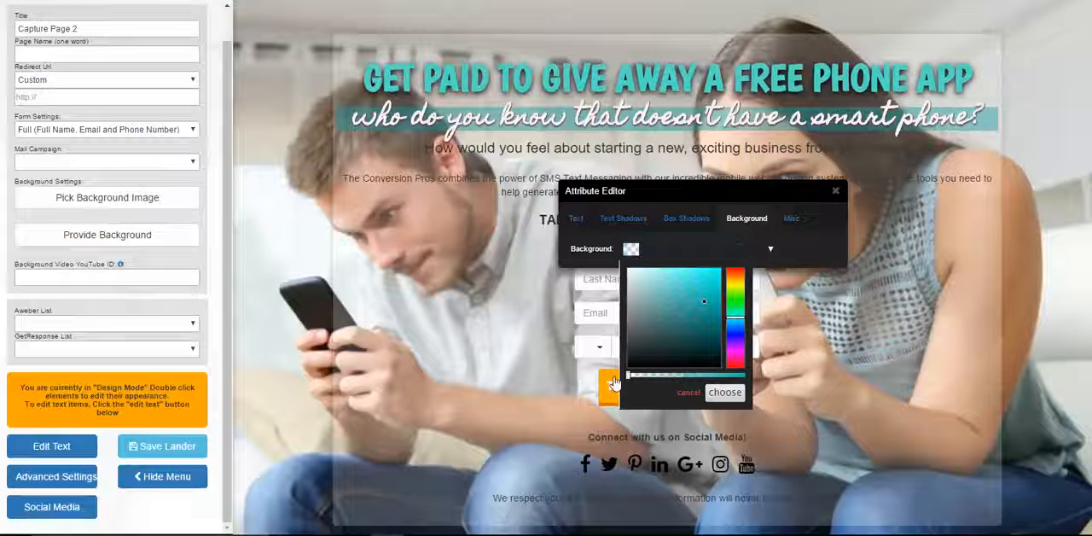
{"action": "left_click", "coordinate": [707, 394]}
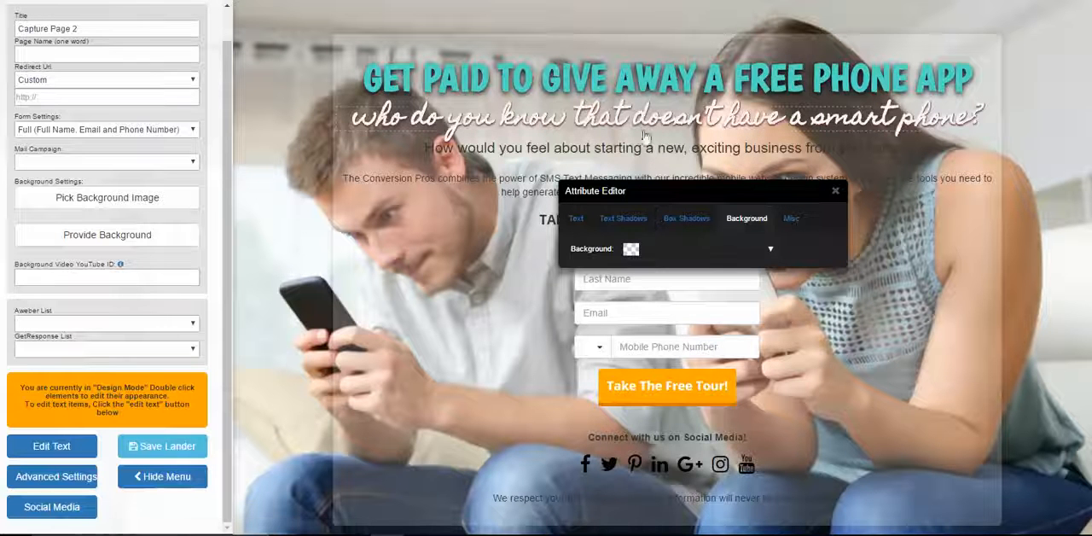
Set the subheadline's text shadow to black and slightly increase its X and Y offsets
{"action": "left_click", "coordinate": [622, 219]}
{"action": "left_click", "coordinate": [728, 335]}
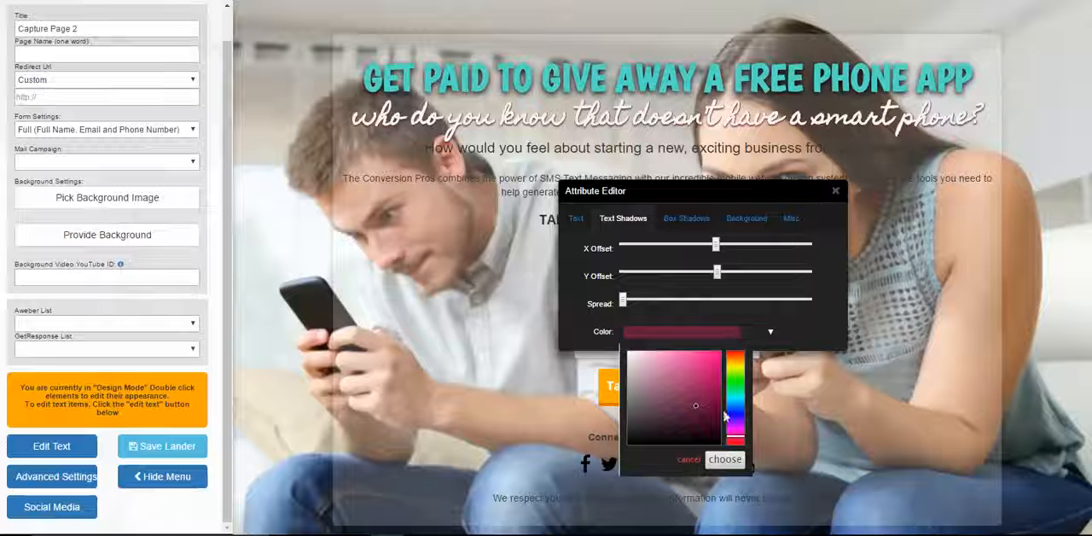
{"action": "left_click", "coordinate": [724, 459]}
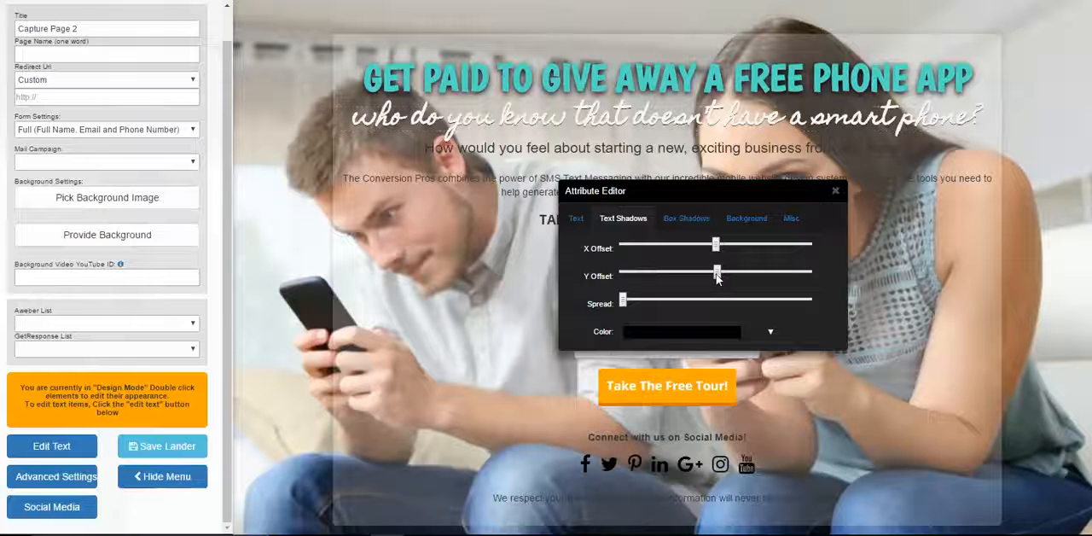
{"action": "left_click_drag", "start_coordinate": [721, 277], "coordinate": [719, 249]}
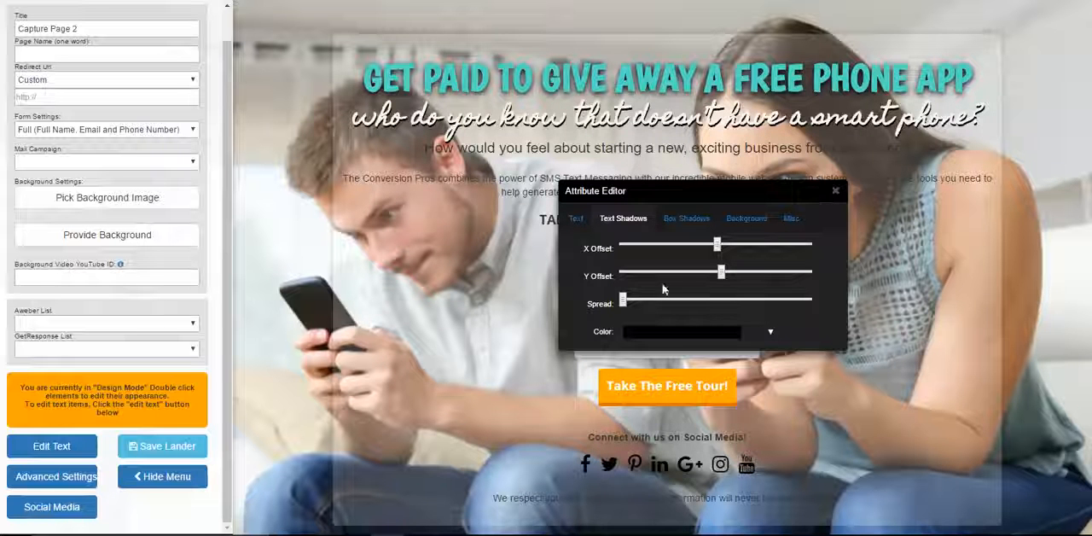
Slightly increase the spread of the subheadline's text shadow
{"action": "left_click_drag", "start_coordinate": [626, 301], "coordinate": [646, 303]}
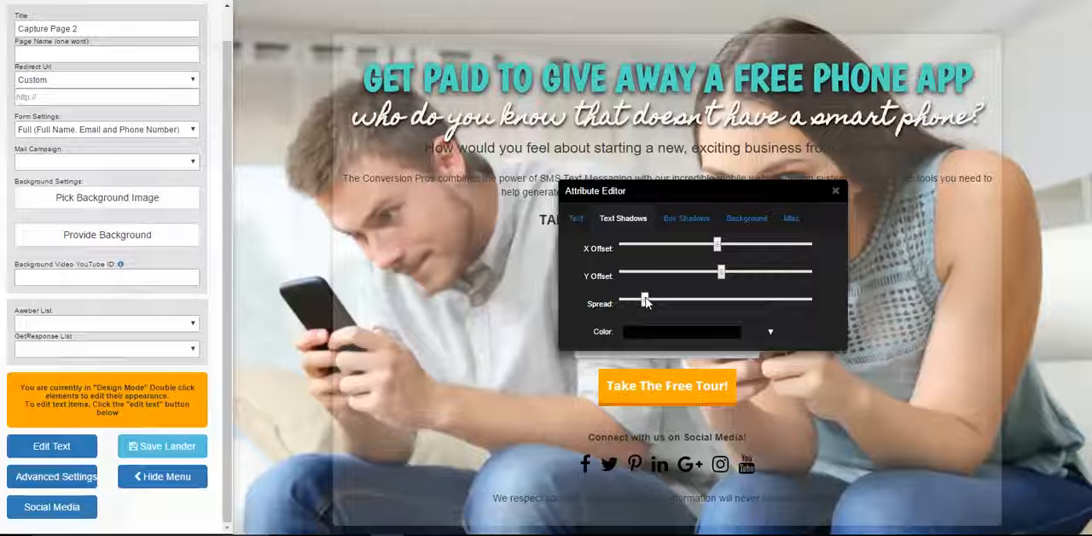
{"action": "left_click", "coordinate": [836, 191]}
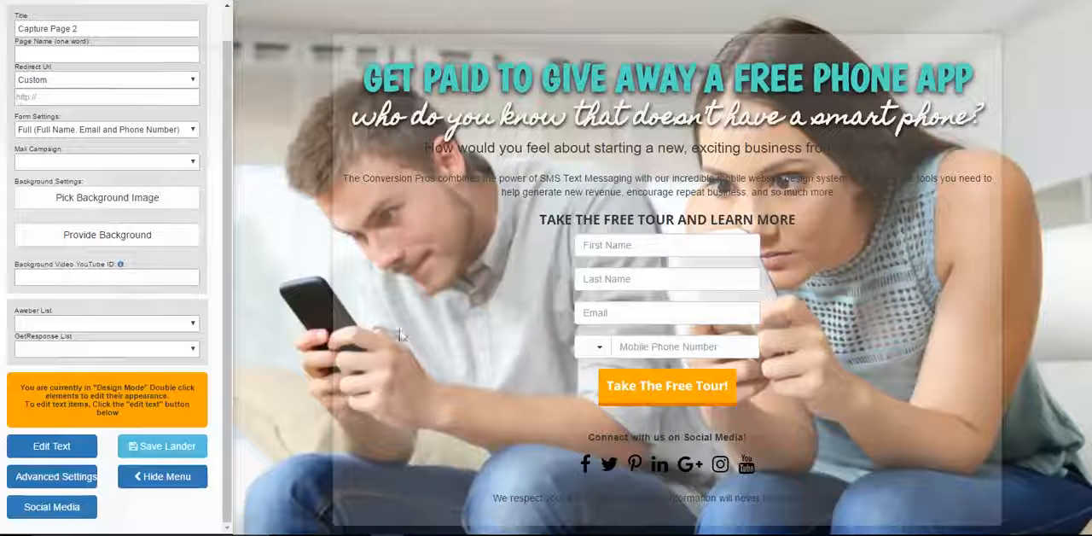
Rewrite the line below the subheadline as "GETTING PAID IS EASY JUST WATCH OUR PRESENTATION"
{"action": "left_click", "coordinate": [51, 445]}
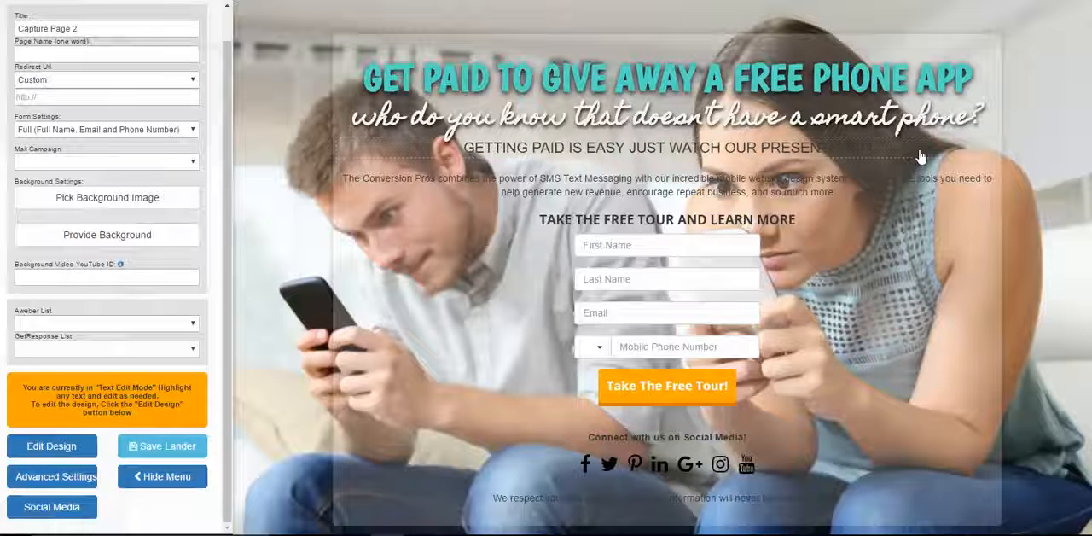
{"action": "left_click", "coordinate": [78, 454]}
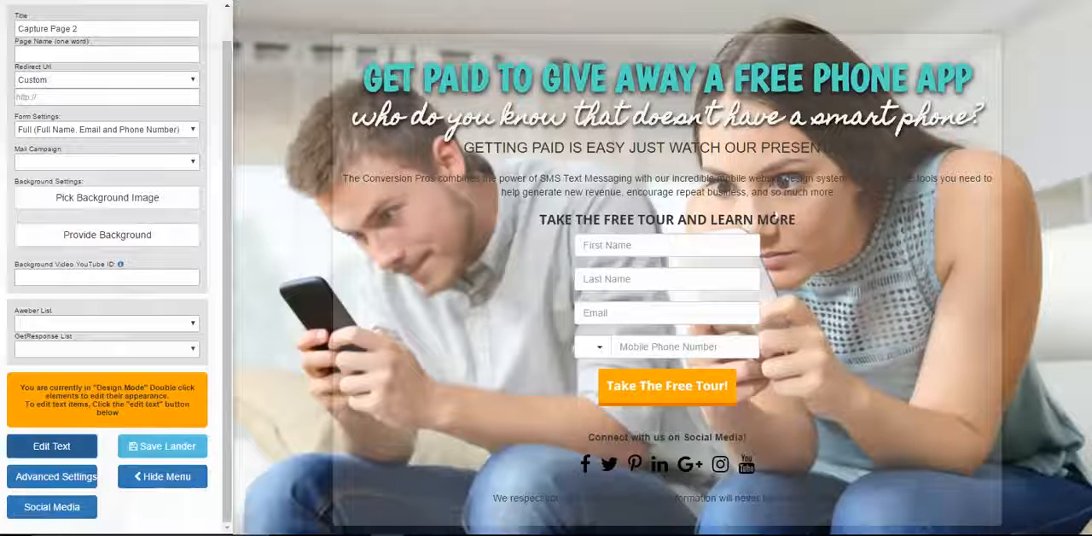
Set the "GETTING PAID IS EASY" line's font to Boogaloo and moderately increase its size
{"action": "double_click", "coordinate": [760, 150]}
{"action": "left_click_drag", "start_coordinate": [969, 159], "coordinate": [837, 194]}
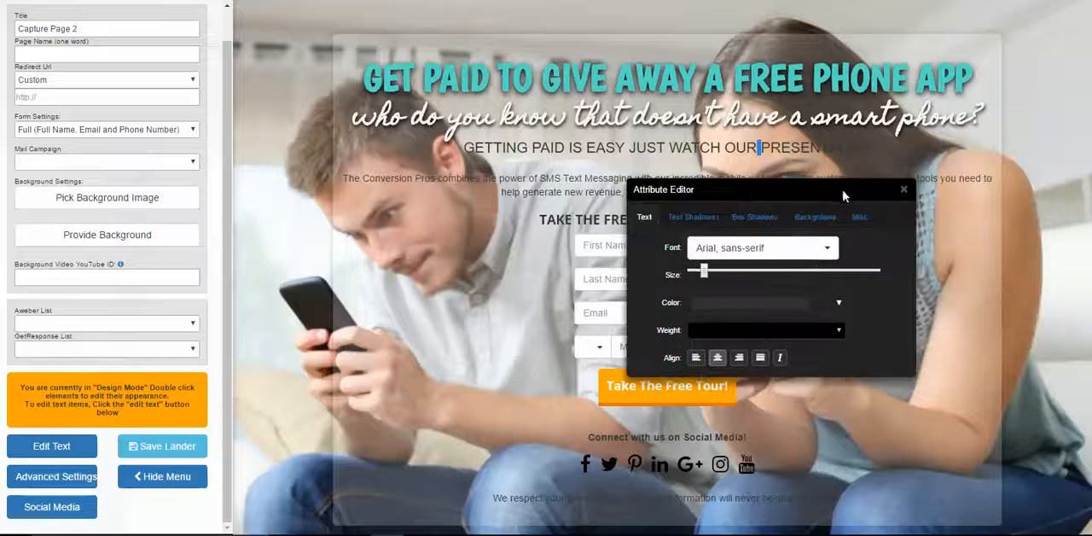
{"action": "left_click", "coordinate": [821, 247]}
{"action": "scroll", "coordinate": [761, 383], "scroll_direction": "down", "scroll_amount": 15}
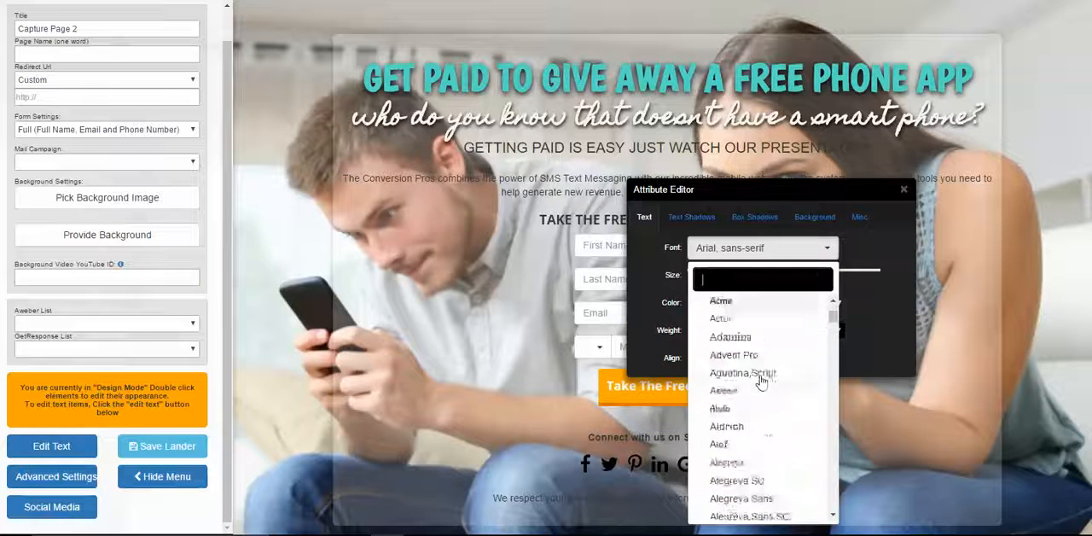
{"action": "scroll", "coordinate": [761, 386], "scroll_direction": "down", "scroll_amount": 10}
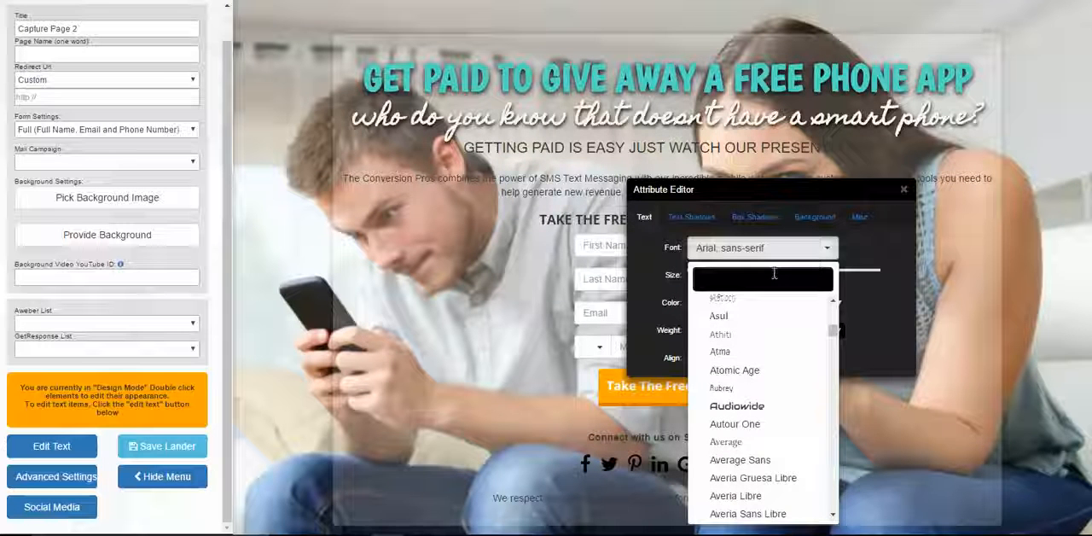
{"action": "type", "text": "BO"}
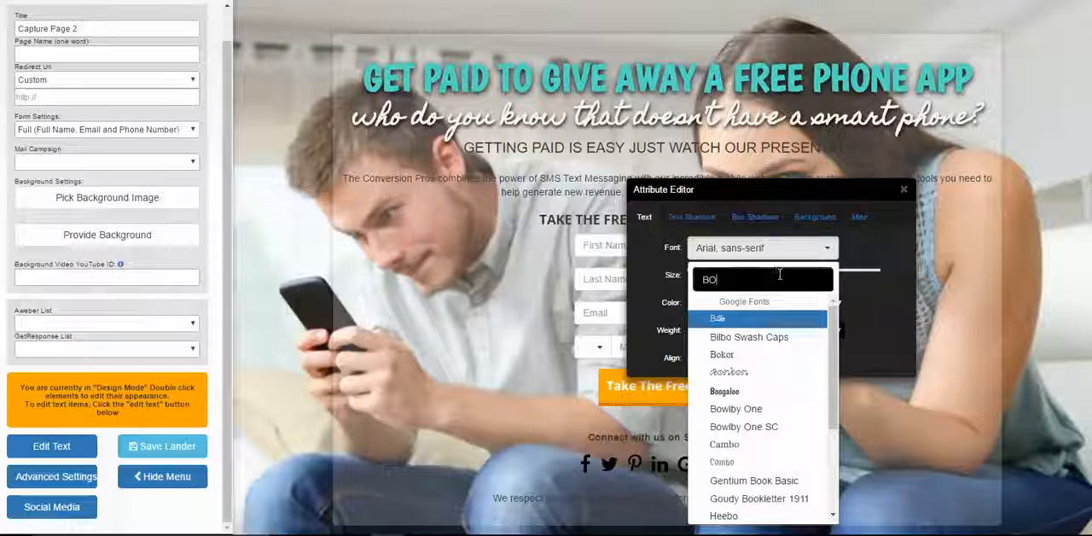
{"action": "left_click", "coordinate": [753, 393]}
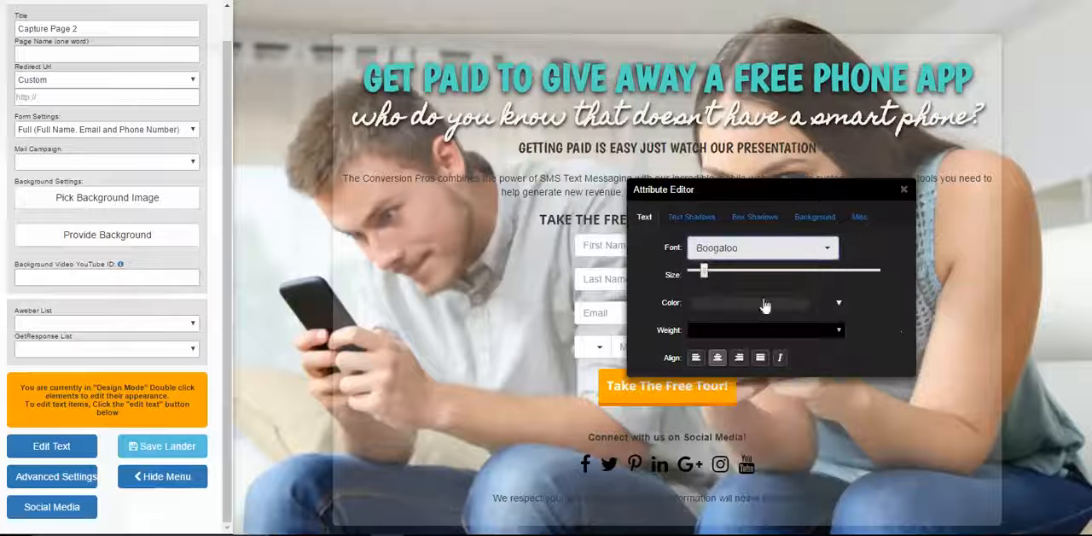
{"action": "left_click_drag", "start_coordinate": [708, 276], "coordinate": [722, 277]}
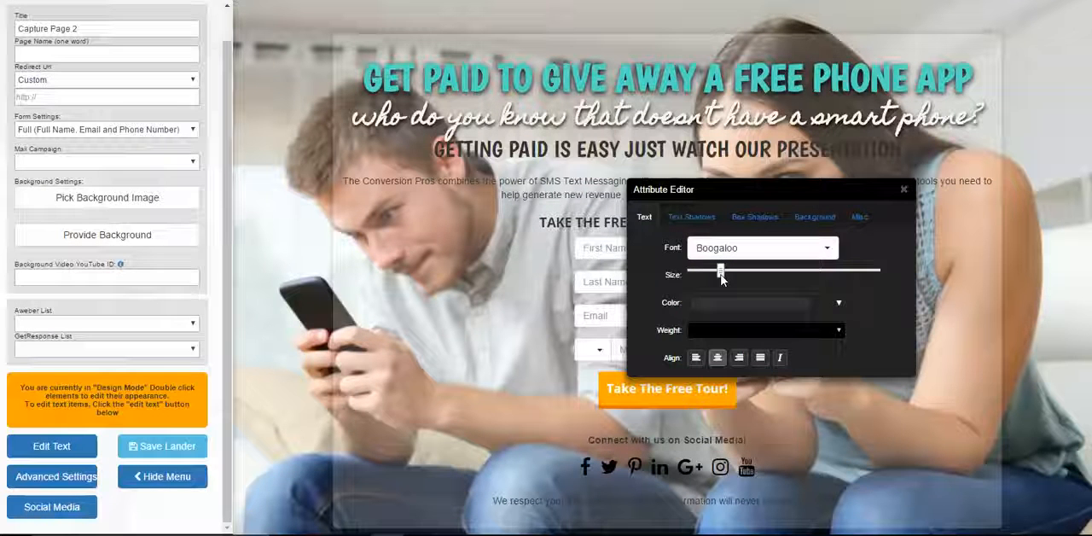
Italicize the "GETTING PAID IS EASY" line and change its text color to teal
{"action": "left_click", "coordinate": [779, 358]}
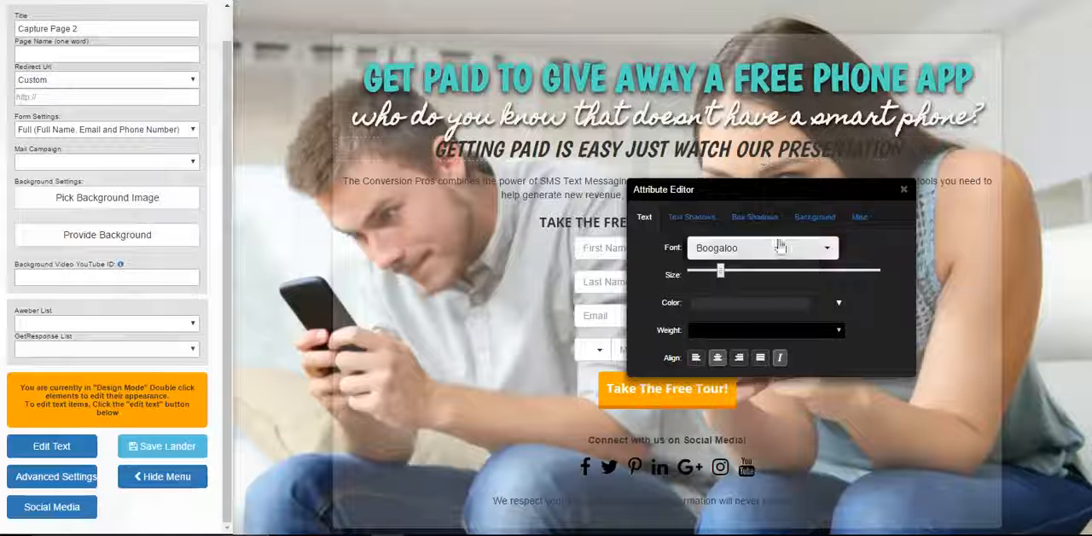
{"action": "left_click", "coordinate": [727, 304]}
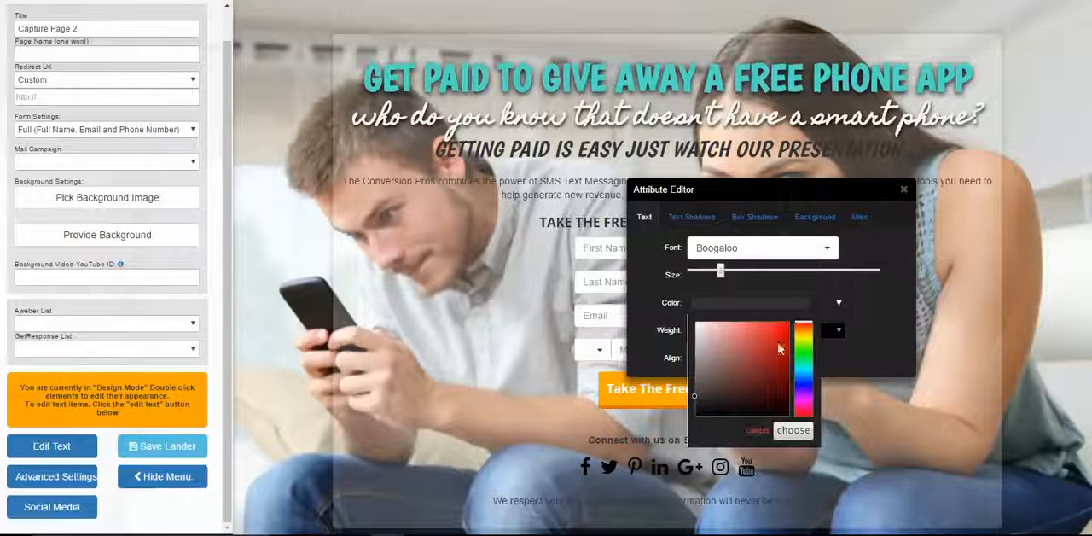
{"action": "left_click", "coordinate": [800, 374]}
{"action": "left_click", "coordinate": [770, 337]}
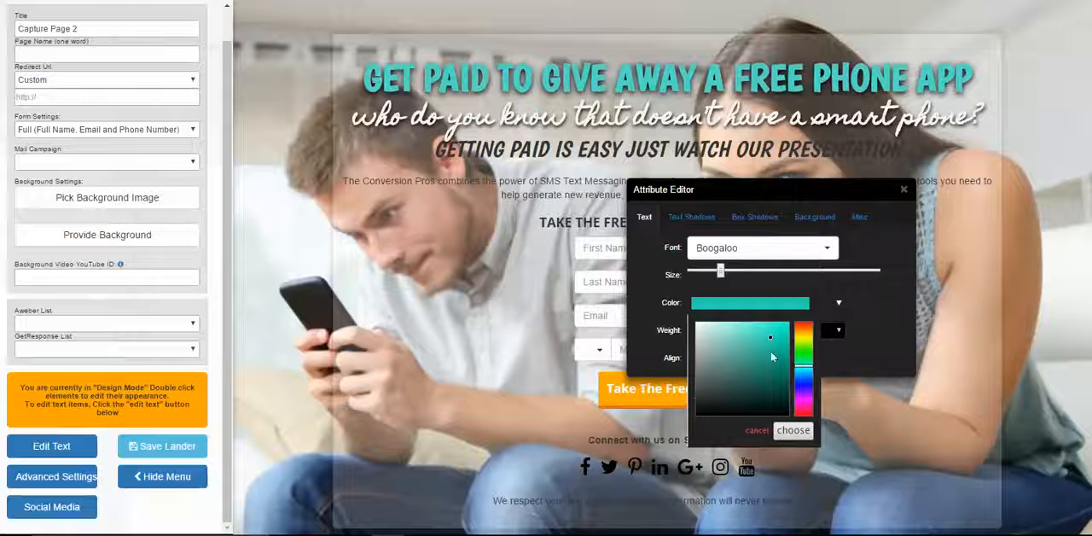
{"action": "left_click", "coordinate": [793, 431]}
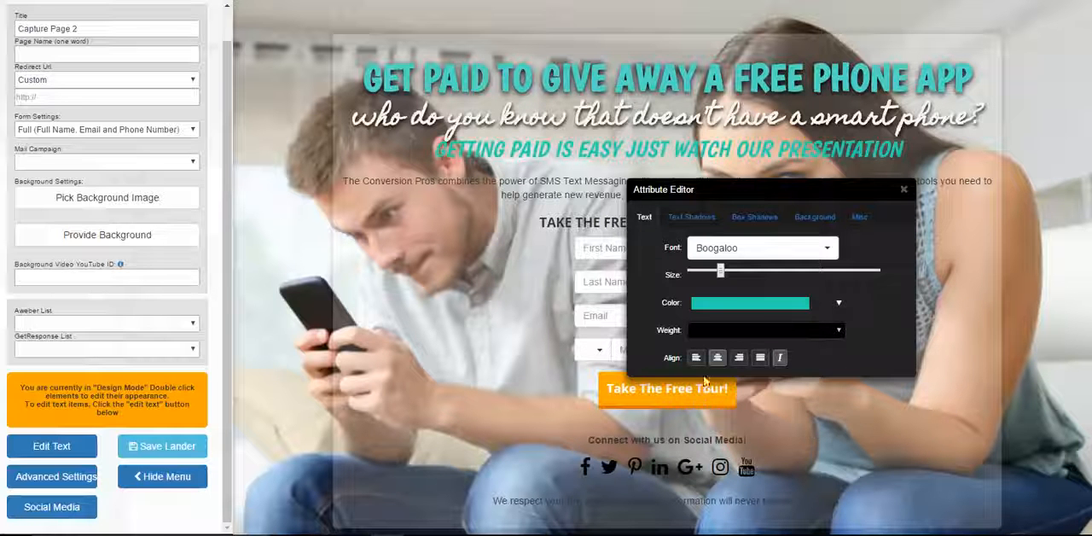
Slightly increase the X and Y offsets of the "GETTING PAID IS EASY" line's black text shadow
{"action": "left_click_drag", "start_coordinate": [780, 195], "coordinate": [737, 224]}
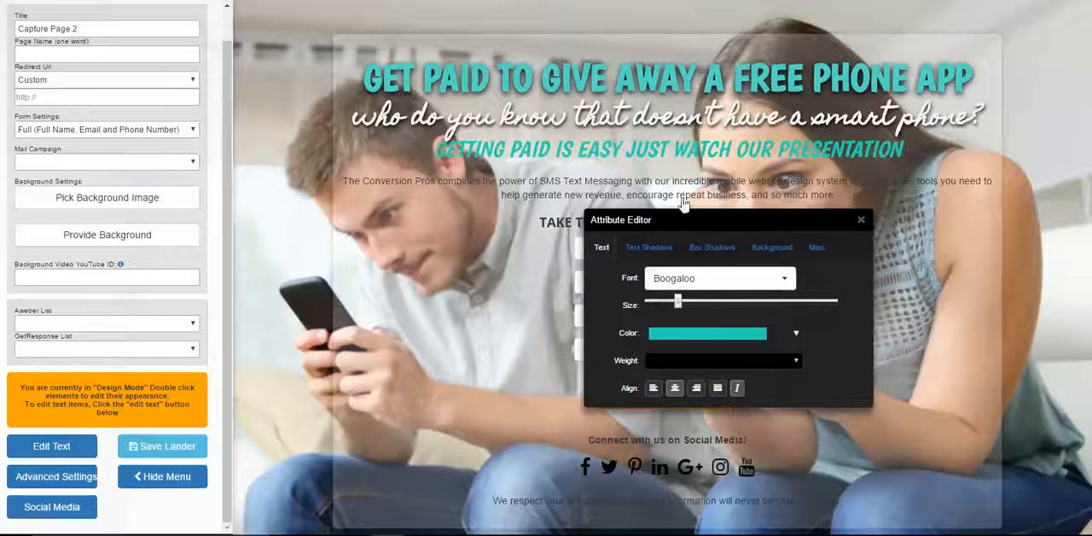
{"action": "left_click", "coordinate": [648, 247]}
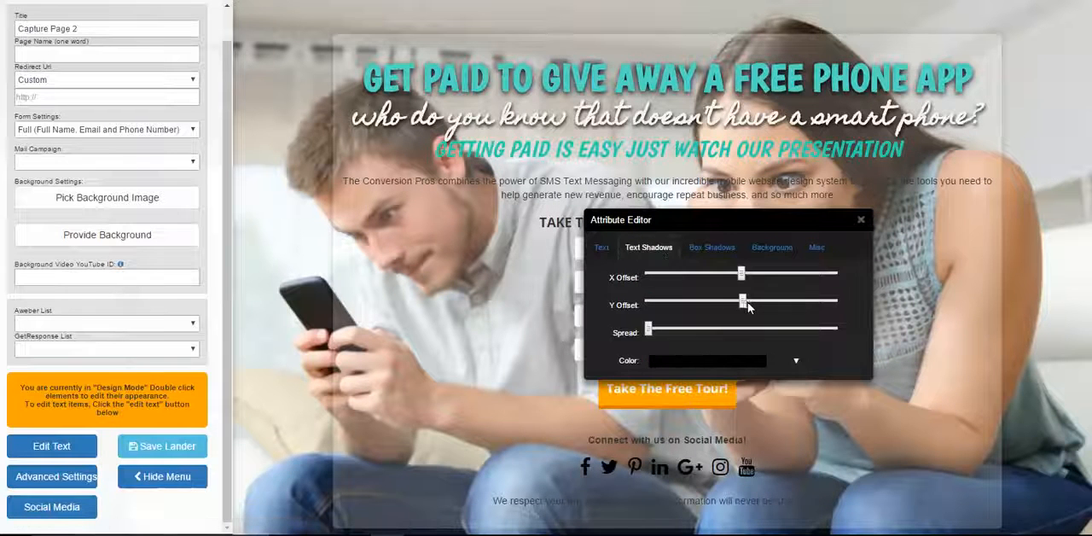
{"action": "left_click_drag", "start_coordinate": [747, 307], "coordinate": [745, 290]}
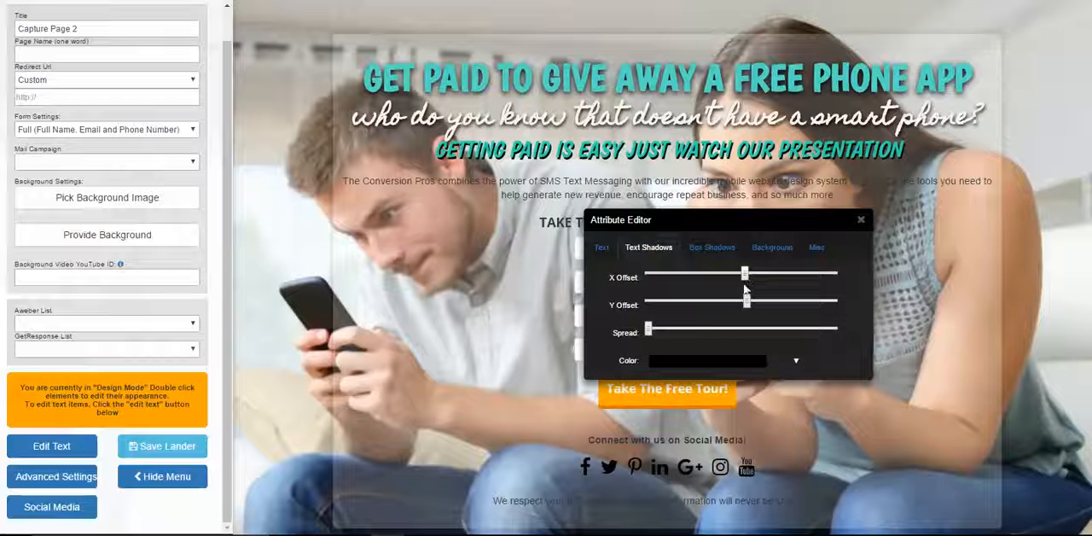
{"action": "left_click", "coordinate": [862, 221]}
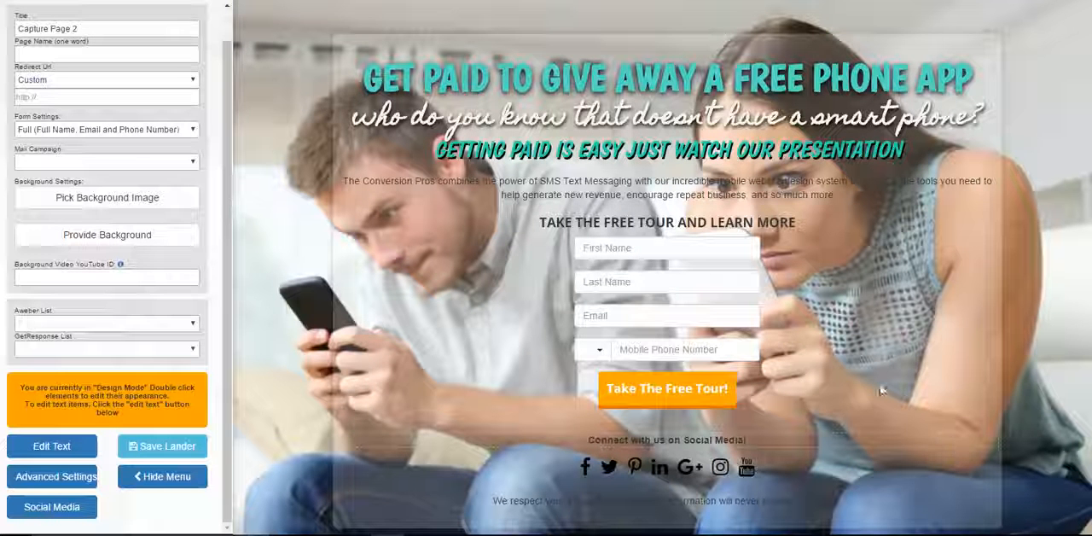
Delete the paragraph beginning "The Conversion Pros combines the power of SMS Text Messaging"
{"action": "left_click", "coordinate": [81, 440]}
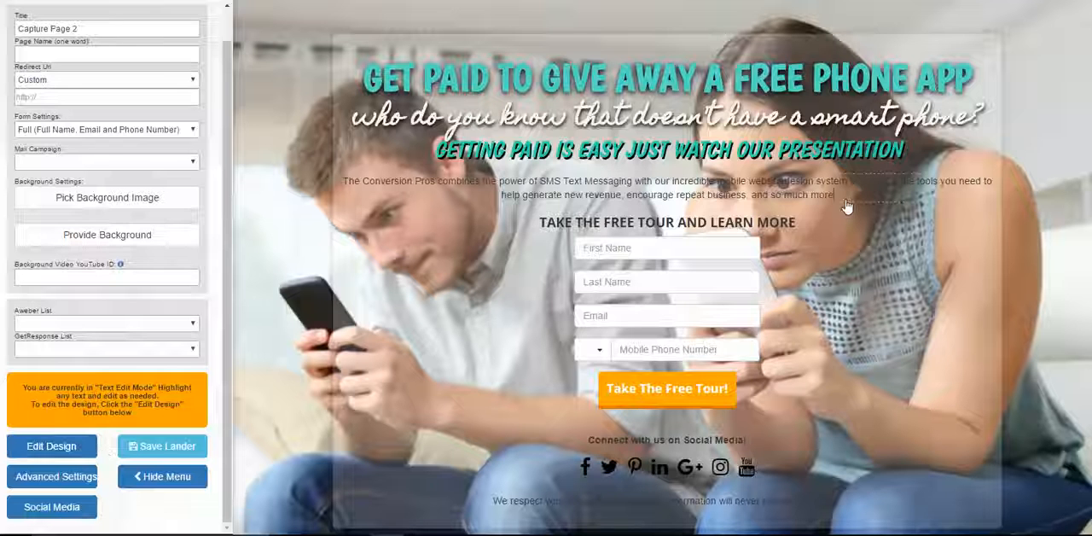
{"action": "left_click_drag", "start_coordinate": [840, 196], "coordinate": [342, 181]}
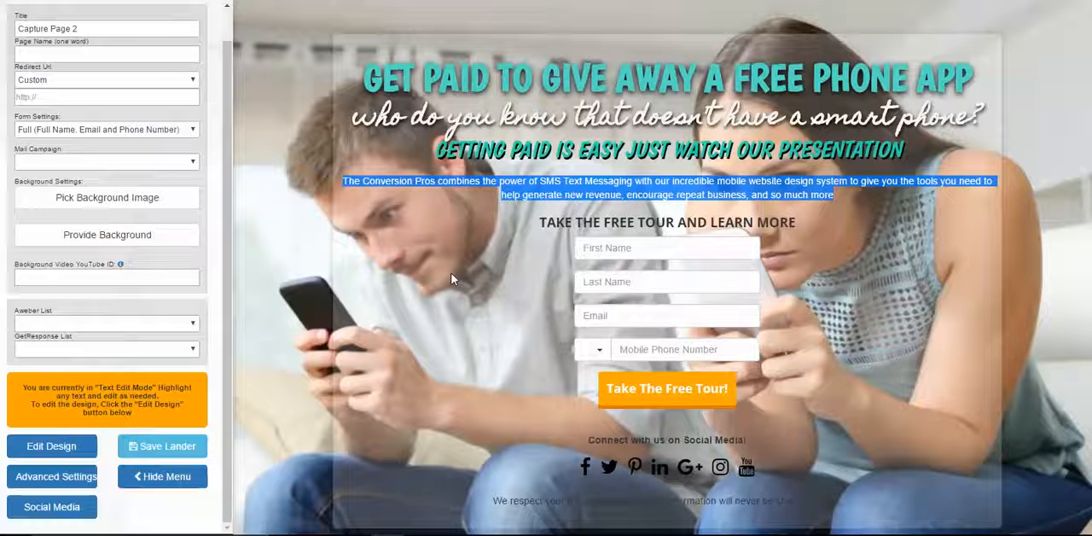
{"action": "key", "text": "Delete"}
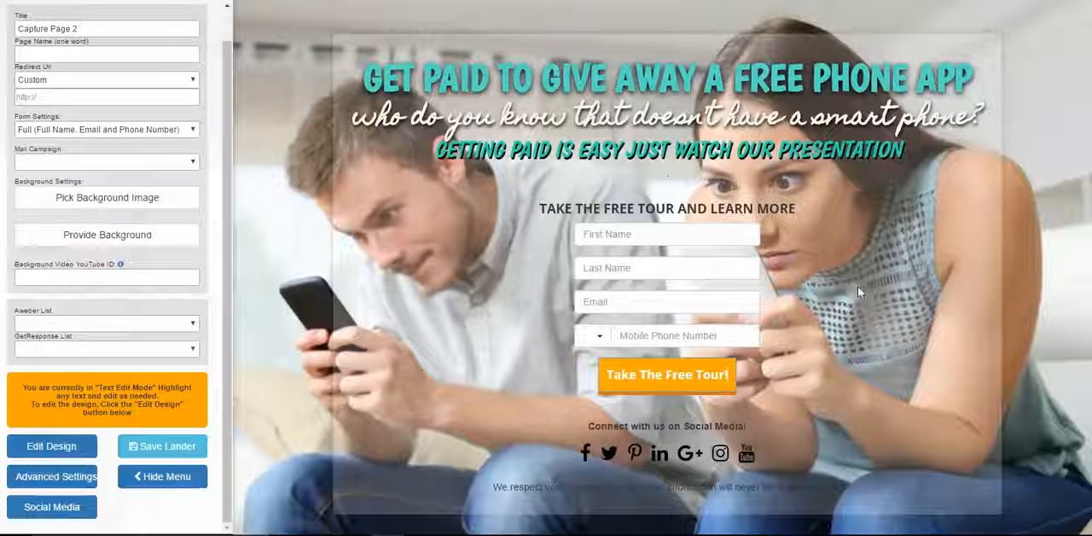
{"action": "double_click", "coordinate": [527, 213]}
{"action": "left_click", "coordinate": [530, 211]}
{"action": "double_click", "coordinate": [530, 212]}
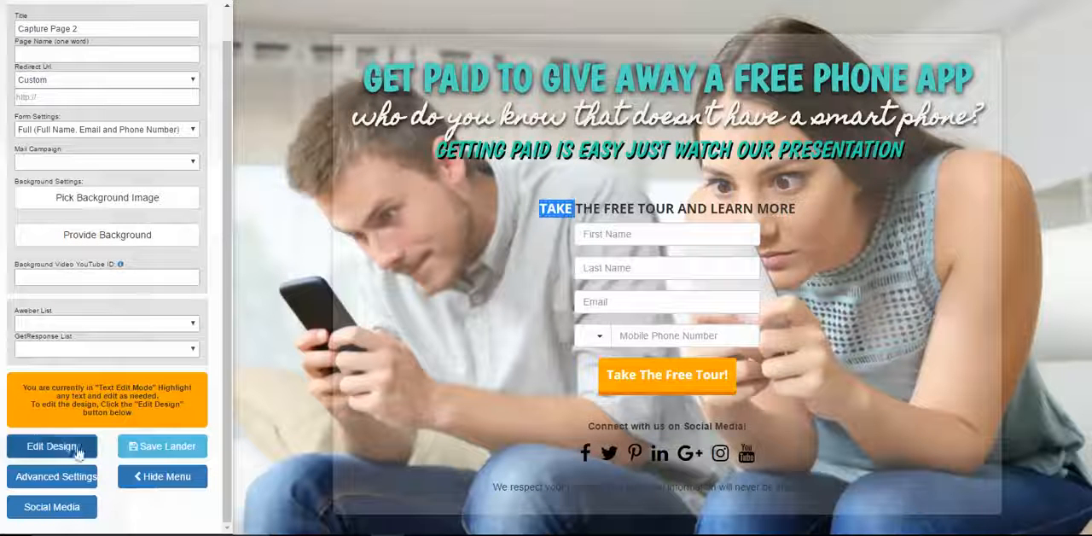
Return to design mode and increase the padding of the "TAKE THE FREE TOUR AND LEARN MORE" heading to about a fifth of the range
{"action": "left_click", "coordinate": [51, 446]}
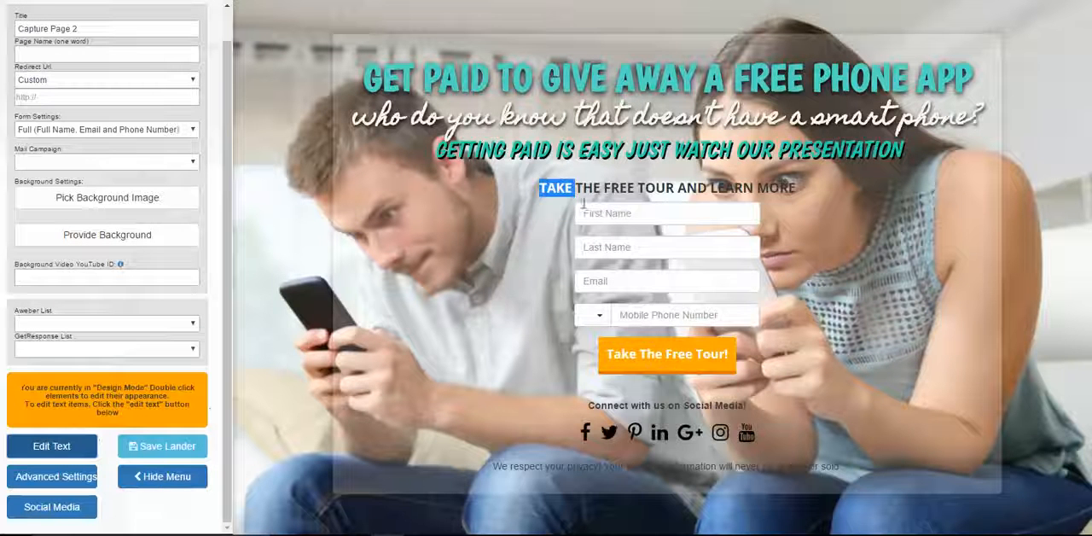
{"action": "double_click", "coordinate": [815, 196]}
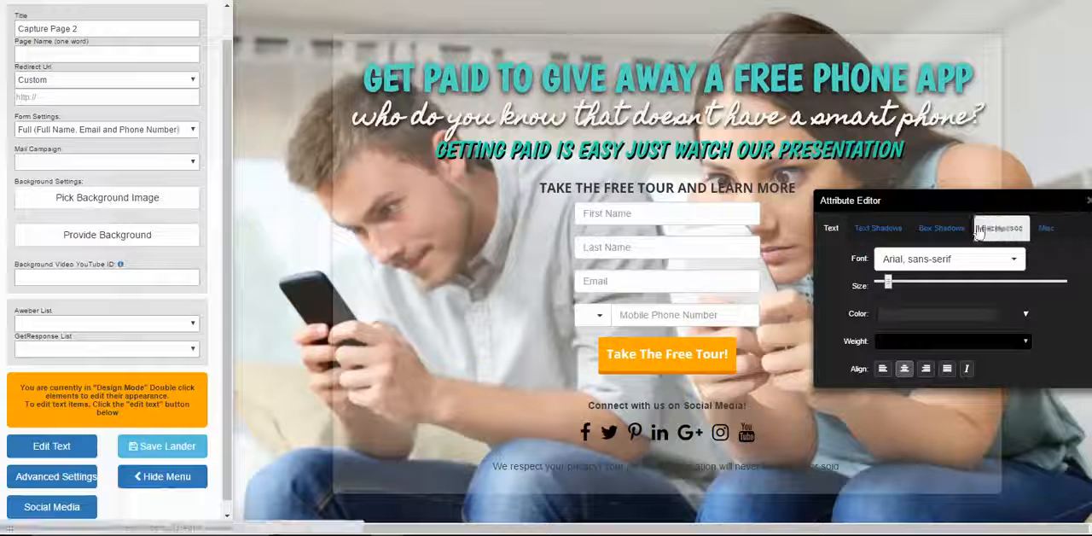
{"action": "left_click", "coordinate": [1045, 228]}
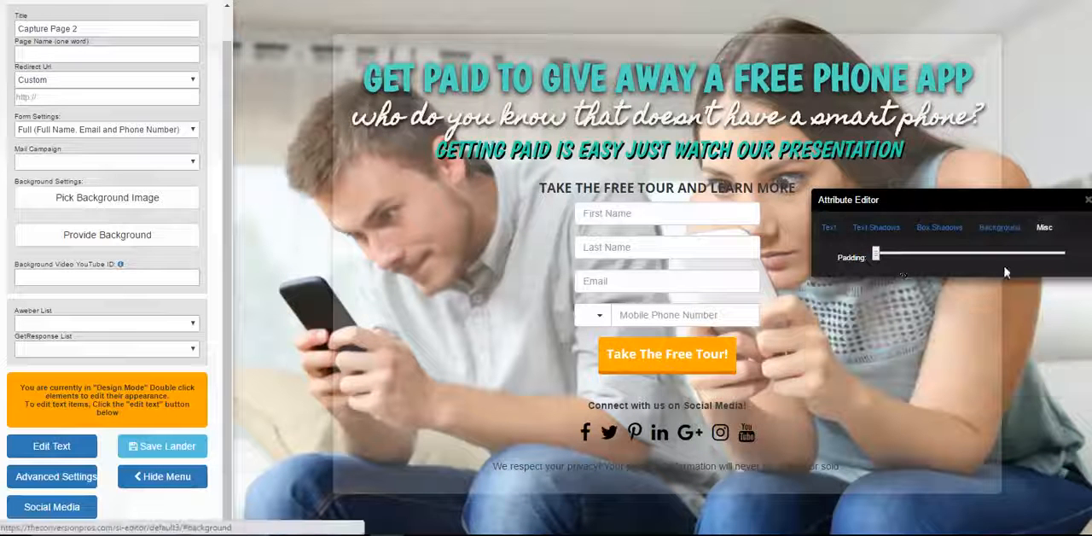
{"action": "left_click_drag", "start_coordinate": [881, 259], "coordinate": [914, 257]}
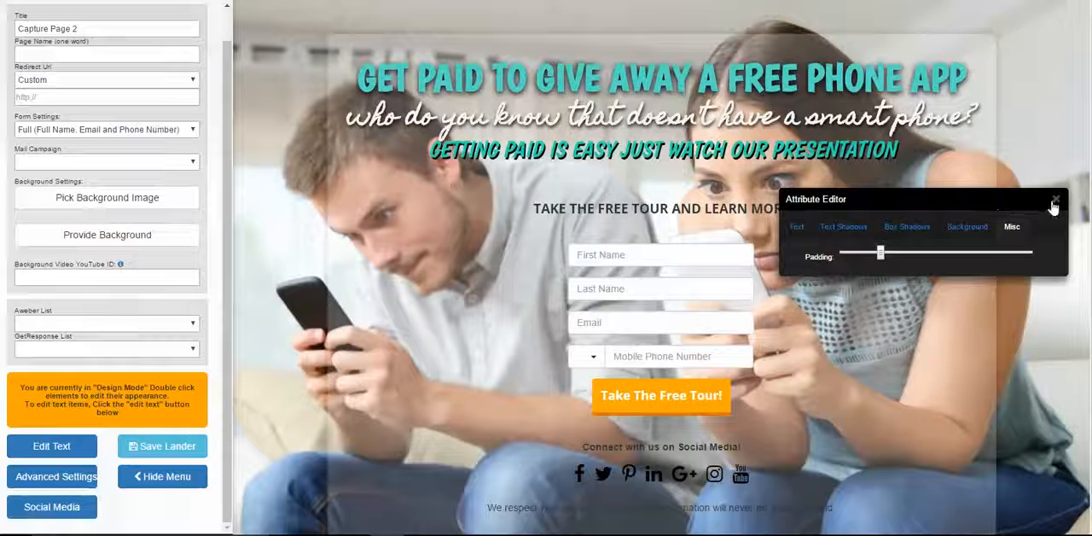
{"action": "left_click", "coordinate": [1056, 203]}
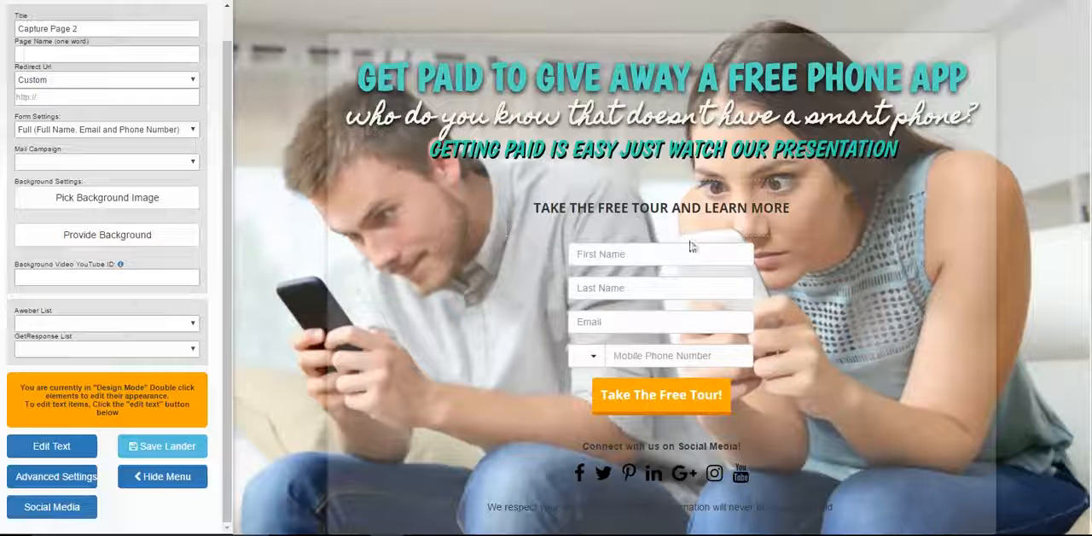
Replace the orange form button's text with "CLICK HERE", without an exclamation mark
{"action": "left_click", "coordinate": [92, 450]}
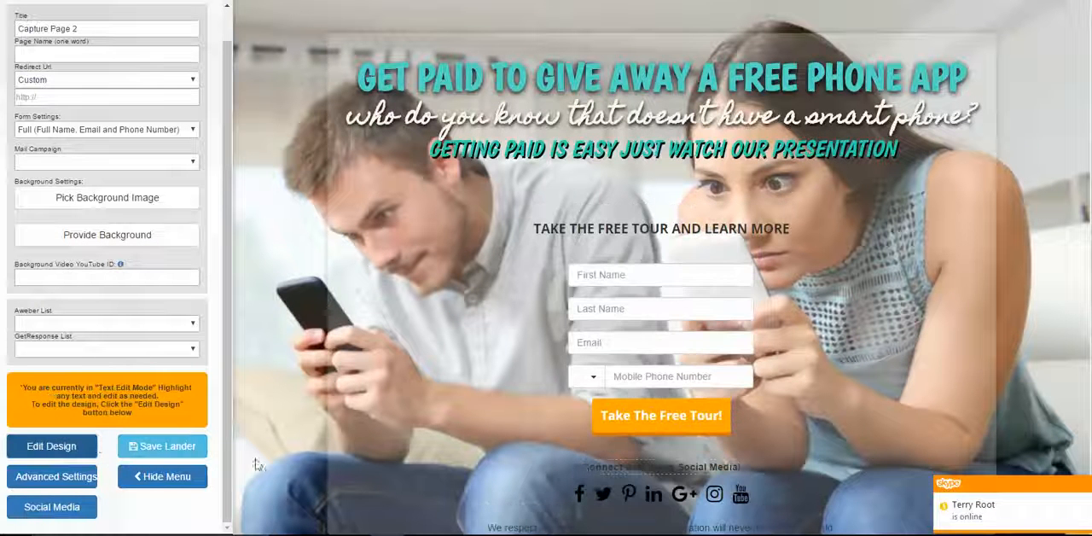
{"action": "left_click", "coordinate": [719, 423]}
{"action": "key", "text": "BackSpace"}
{"action": "key", "text": "BackSpace"}
{"action": "key", "text": "BackSpace"}
{"action": "key", "text": "BackSpace"}
{"action": "key", "text": "BackSpace"}
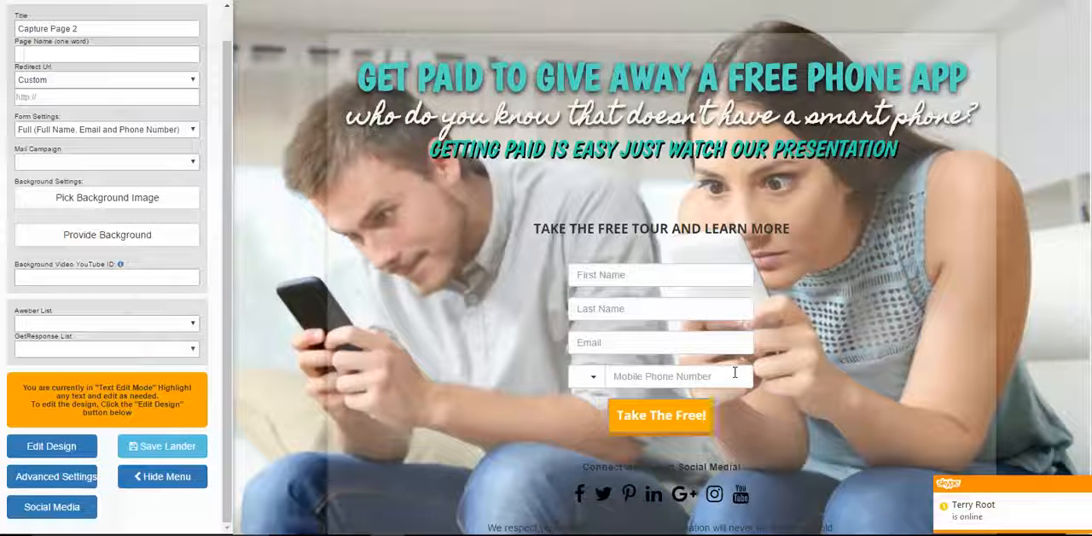
{"action": "key", "text": "BackSpace"}
{"action": "key", "text": "BackSpace"}
{"action": "key", "text": "BackSpace"}
{"action": "key", "text": "BackSpace"}
{"action": "key", "text": "BackSpace"}
{"action": "key", "text": "BackSpace"}
{"action": "key", "text": "BackSpace"}
{"action": "key", "text": "BackSpace"}
{"action": "key", "text": "BackSpace"}
{"action": "key", "text": "BackSpace"}
{"action": "key", "text": "BackSpace"}
{"action": "key", "text": "BackSpace"}
{"action": "key", "text": "BackSpace"}
{"action": "type", "text": "CLICK"}
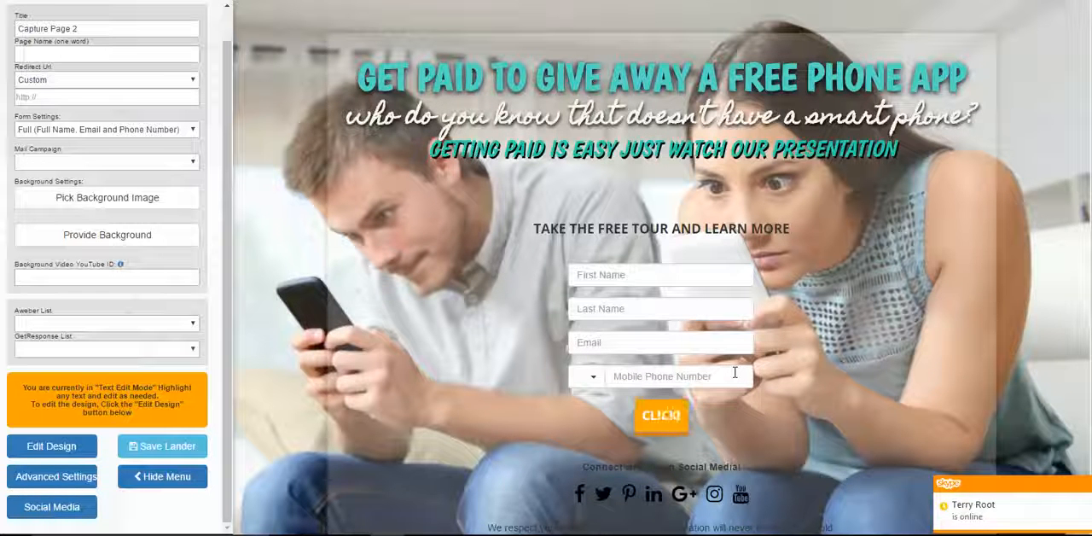
{"action": "type", "text": " HERE"}
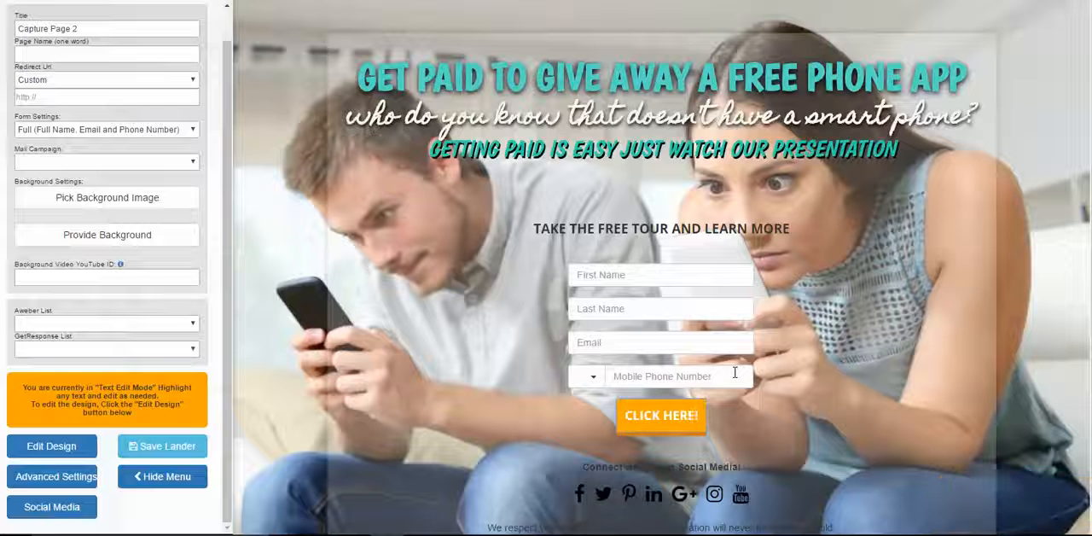
{"action": "key", "text": "Delete"}
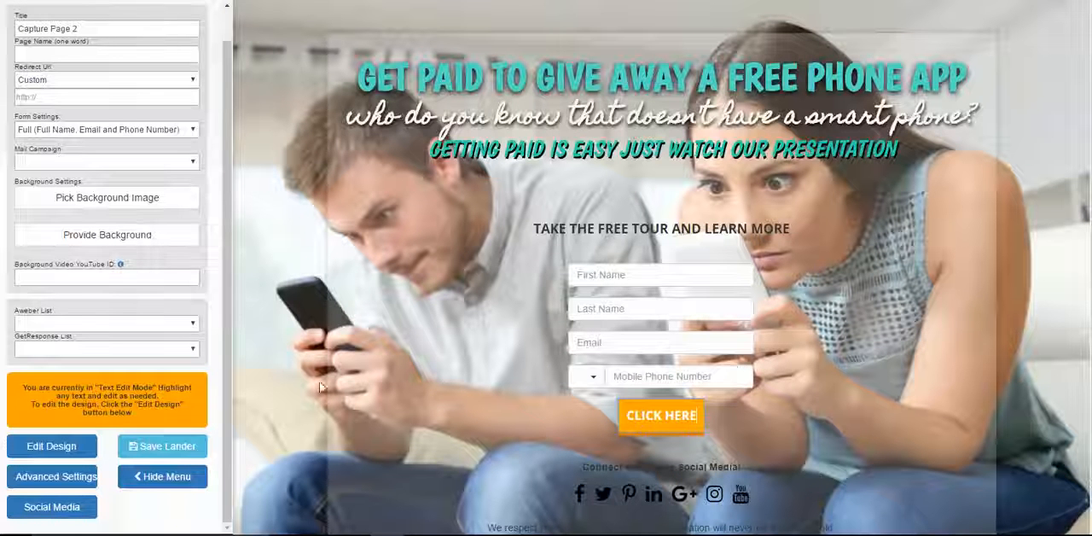
Switch to design mode and change the "CLICK HERE" button's background color from orange to turquoise, matching the headline
{"action": "left_click", "coordinate": [51, 446]}
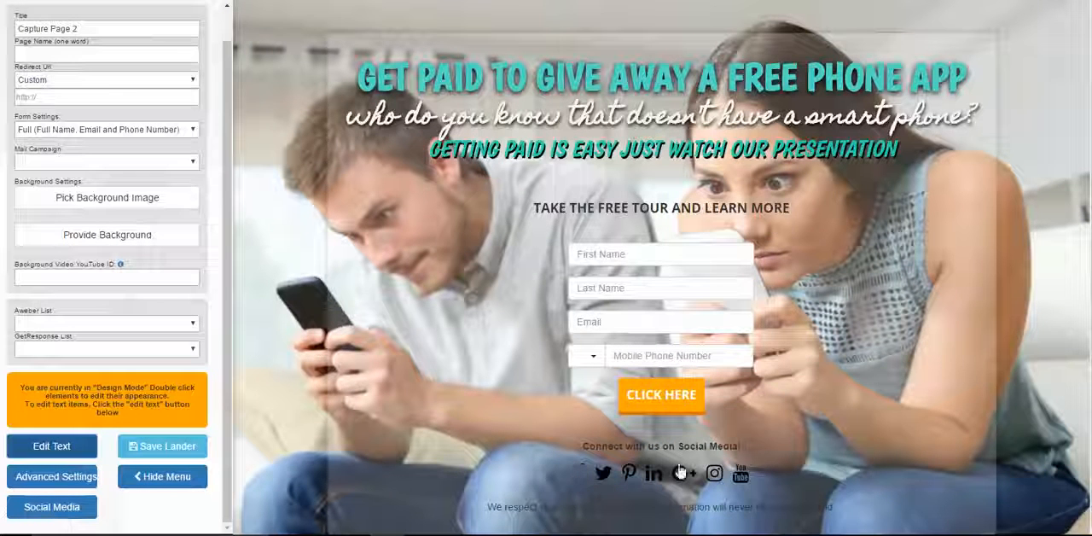
{"action": "double_click", "coordinate": [693, 407]}
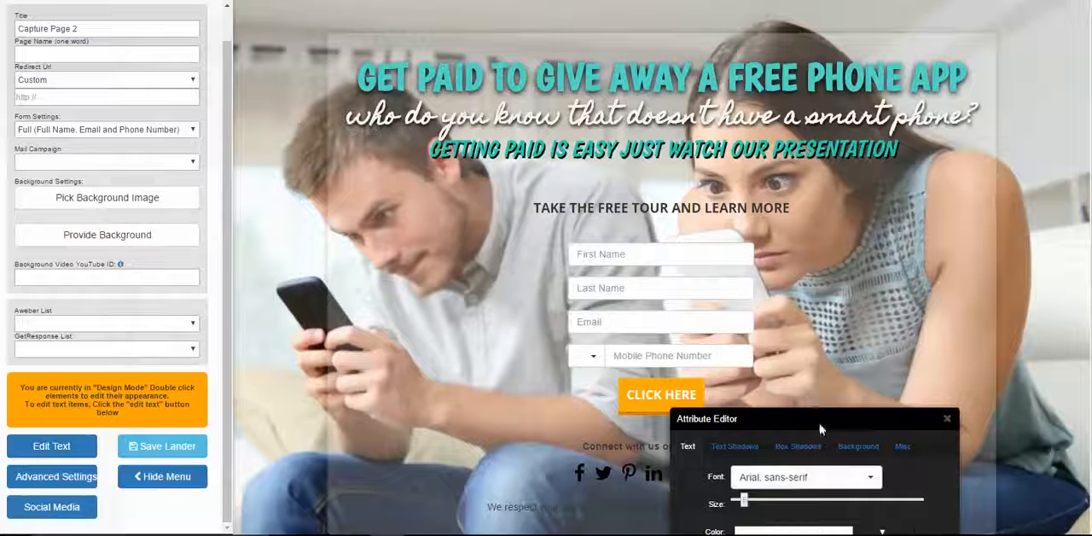
{"action": "left_click_drag", "start_coordinate": [820, 429], "coordinate": [881, 162]}
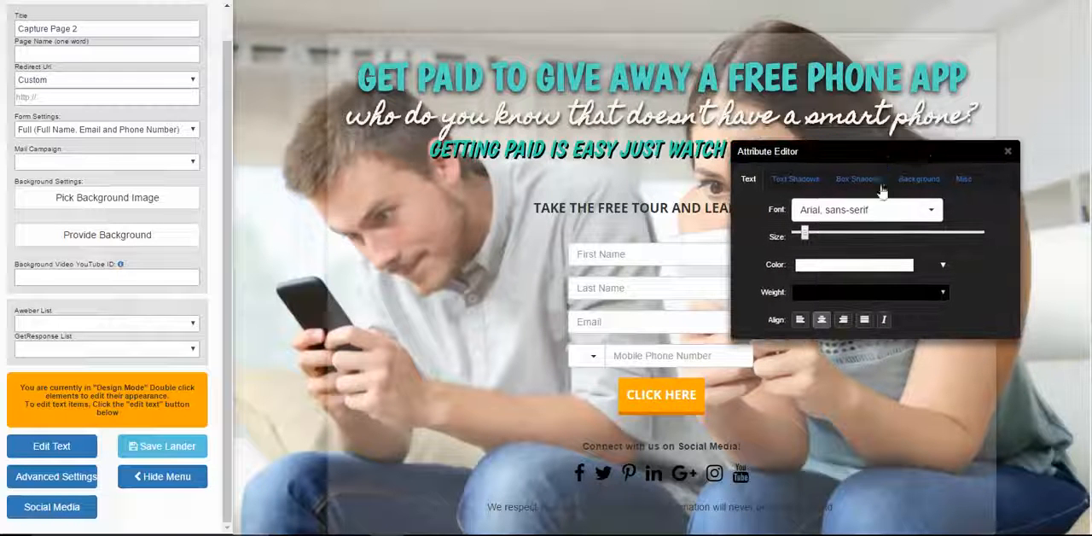
{"action": "left_click", "coordinate": [933, 185]}
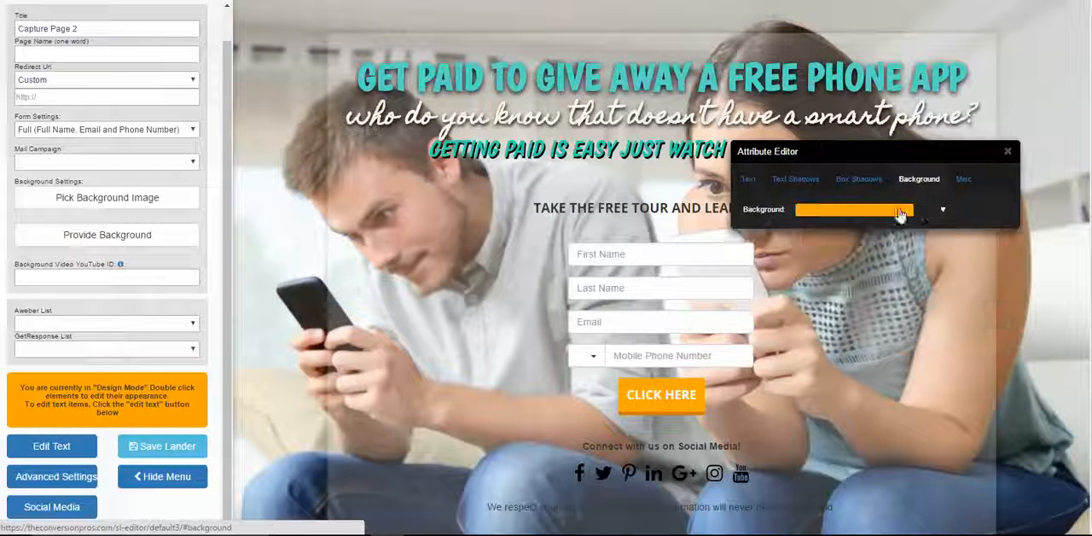
{"action": "left_click", "coordinate": [900, 214]}
{"action": "left_click_drag", "start_coordinate": [907, 297], "coordinate": [906, 283]}
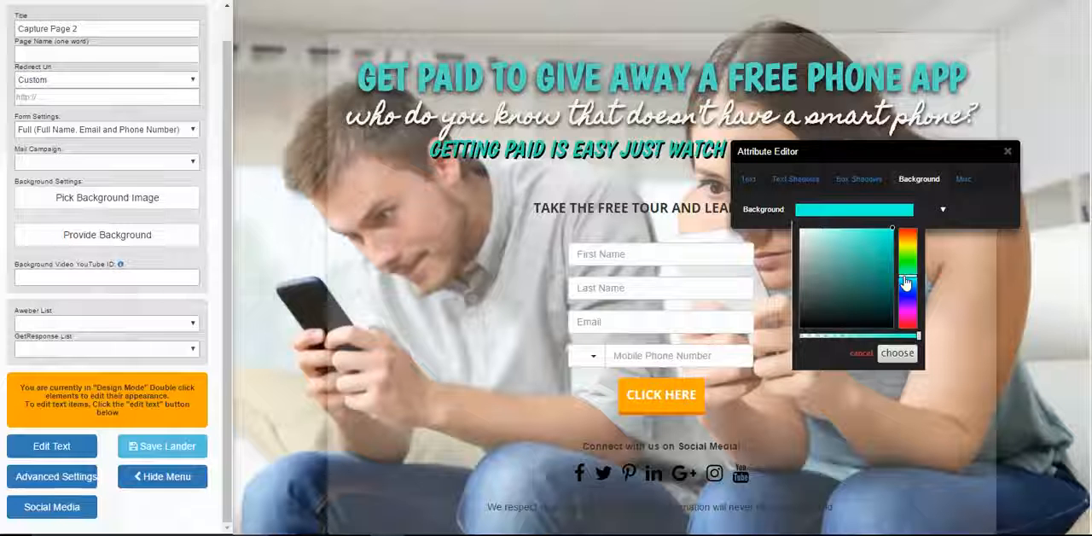
{"action": "left_click", "coordinate": [882, 260]}
{"action": "left_click", "coordinate": [865, 239]}
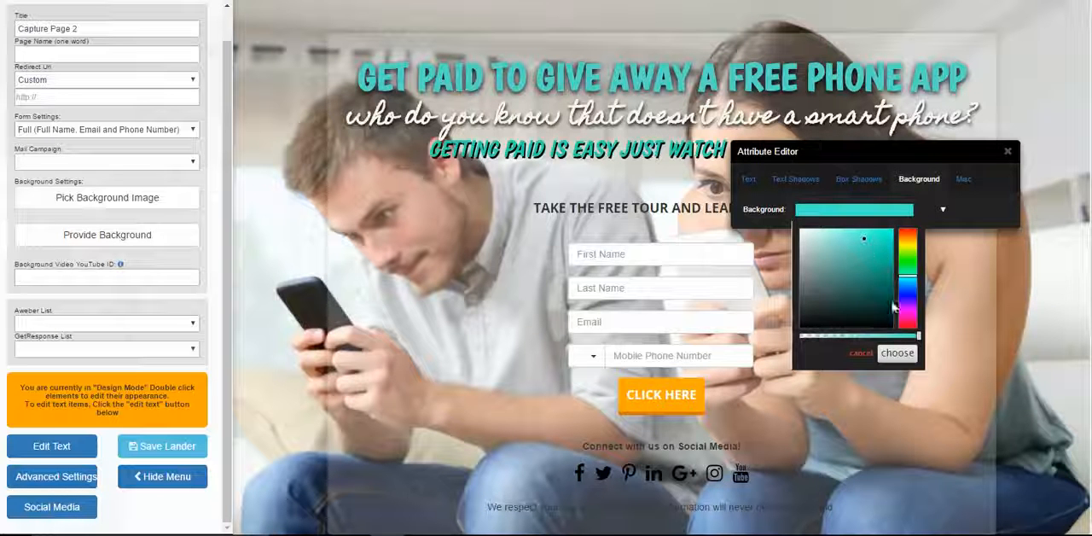
{"action": "left_click", "coordinate": [897, 353]}
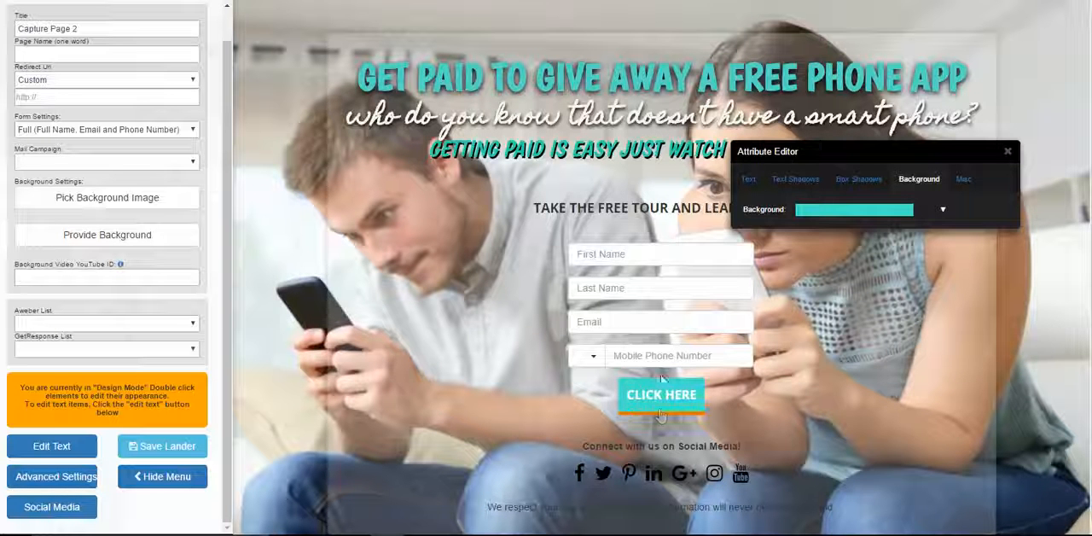
Make the "CLICK HERE" button's box shadow black, centering its X offset and slightly increasing its Y offset and spread
{"action": "left_click", "coordinate": [853, 186]}
{"action": "left_click", "coordinate": [840, 293]}
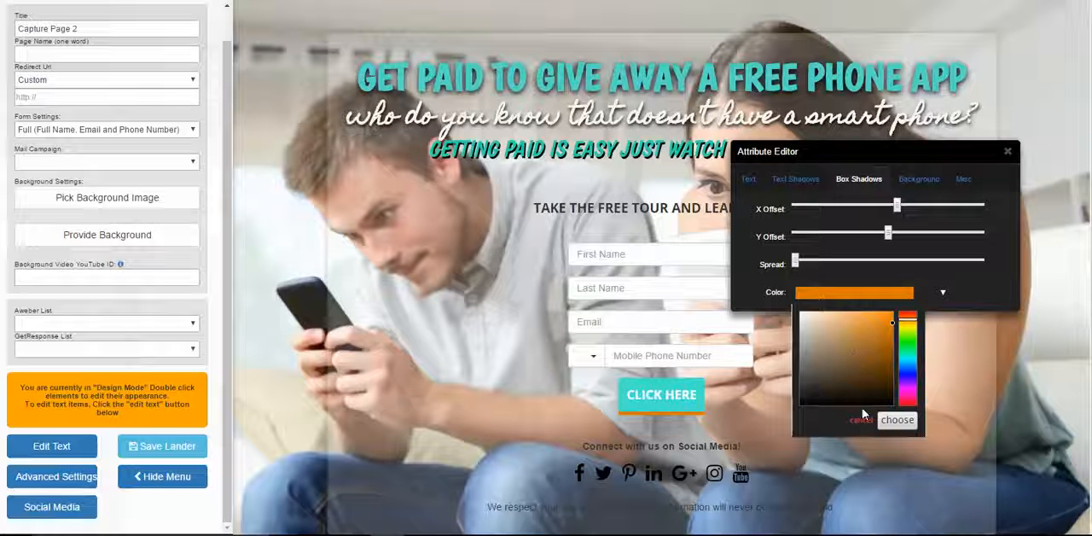
{"action": "left_click", "coordinate": [891, 403]}
{"action": "left_click", "coordinate": [894, 419]}
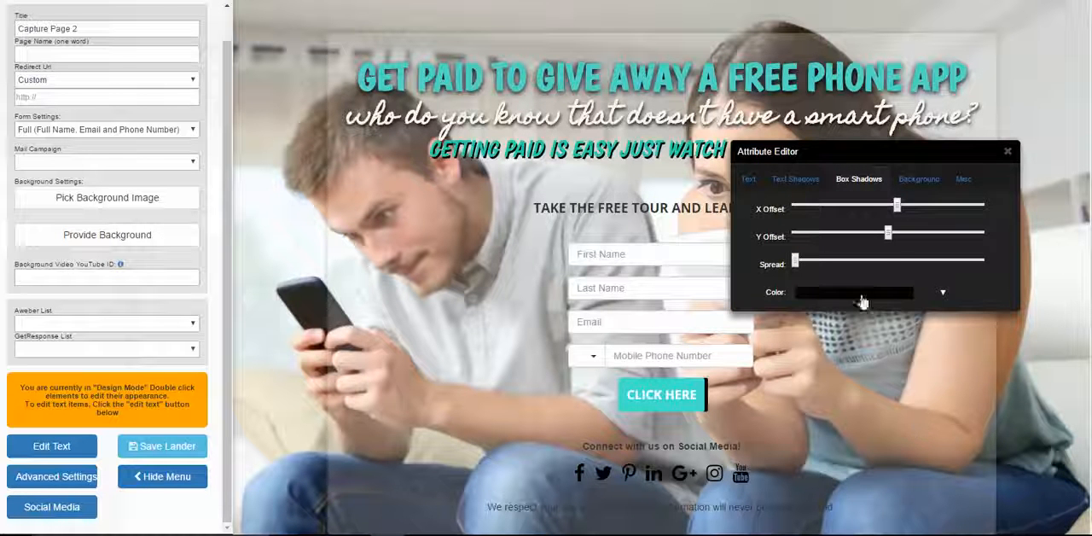
{"action": "left_click_drag", "start_coordinate": [890, 243], "coordinate": [891, 215]}
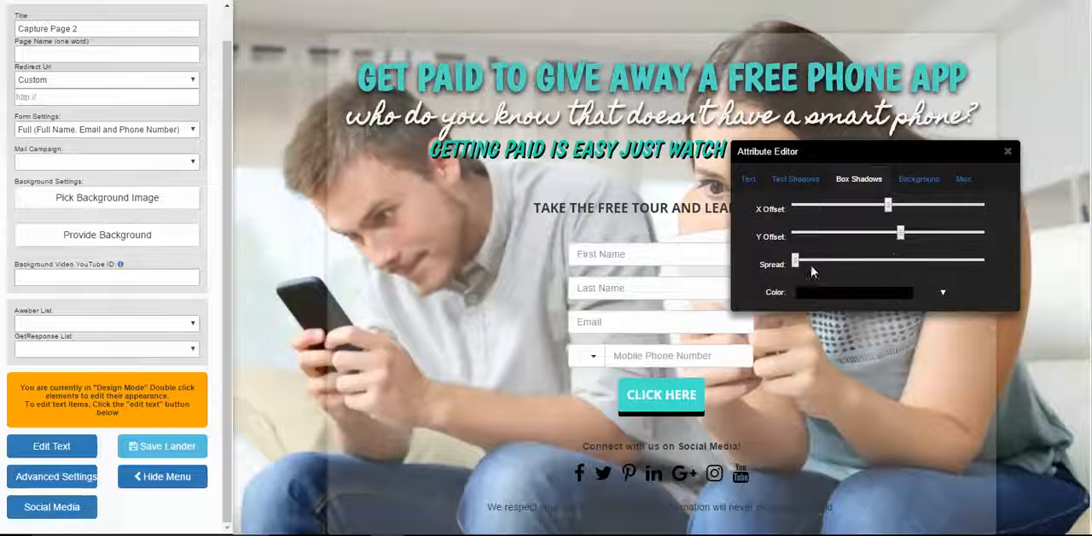
{"action": "left_click_drag", "start_coordinate": [795, 263], "coordinate": [821, 262]}
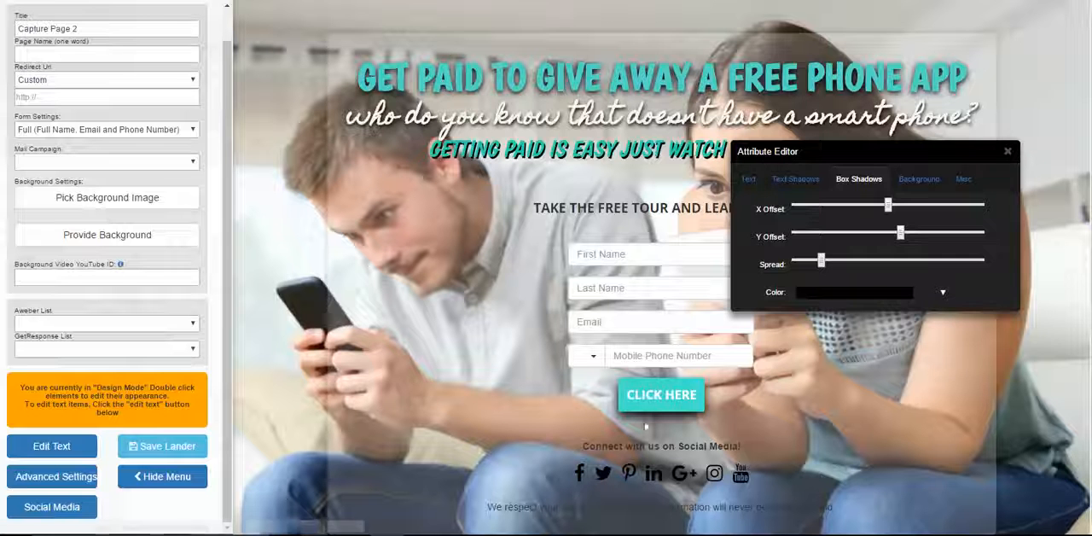
Pick black as the "CLICK HERE" button's text color, keeping the Arial, sans-serif font
{"action": "left_click", "coordinate": [748, 179]}
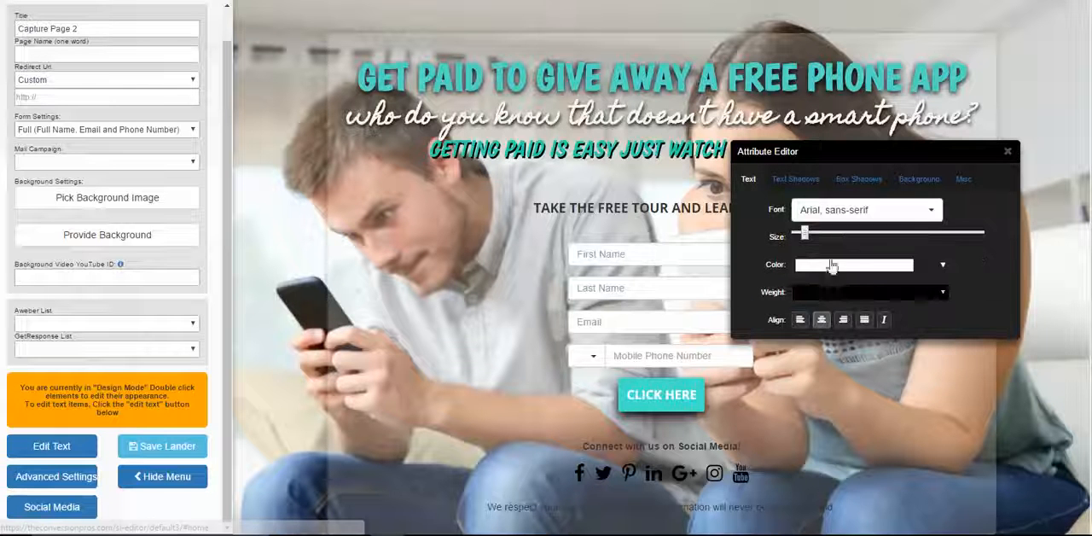
{"action": "left_click", "coordinate": [849, 212]}
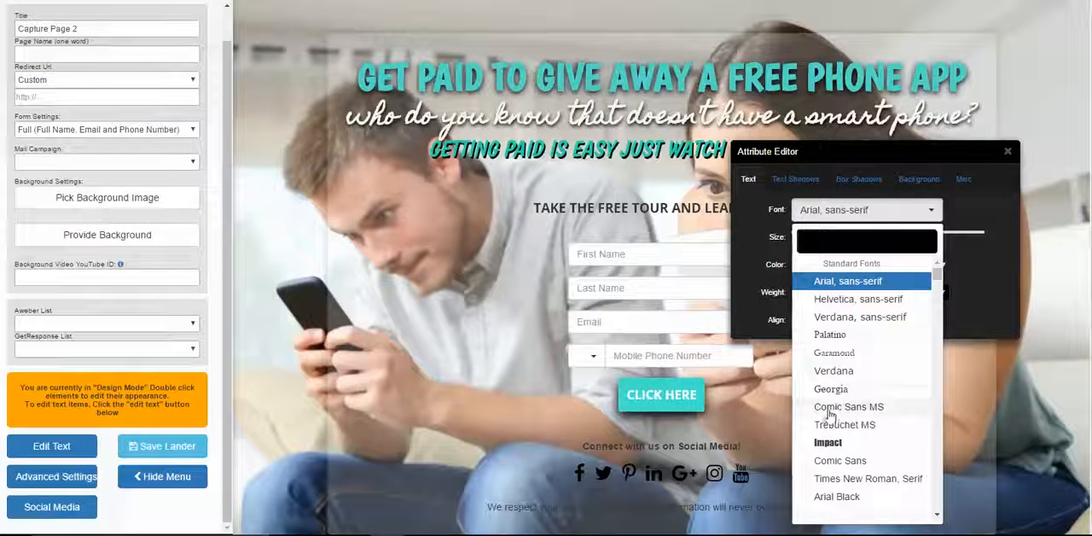
{"action": "left_click", "coordinate": [962, 210]}
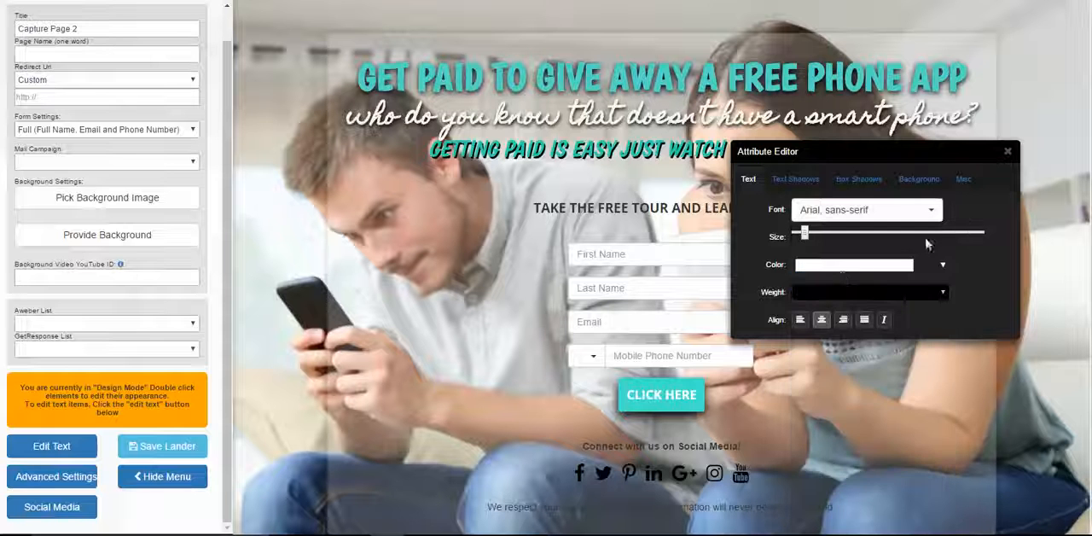
{"action": "left_click", "coordinate": [842, 271]}
{"action": "left_click", "coordinate": [802, 373]}
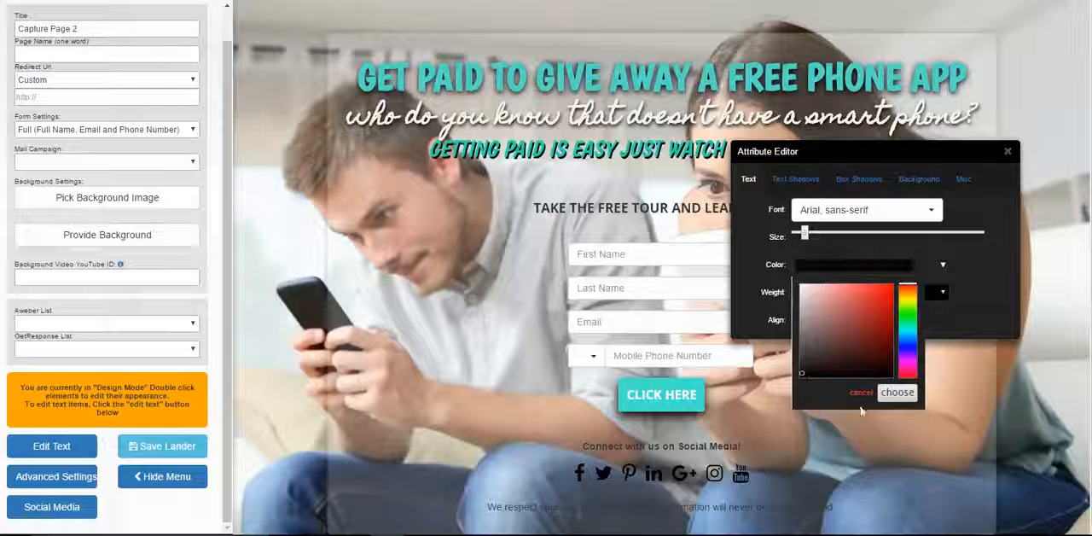